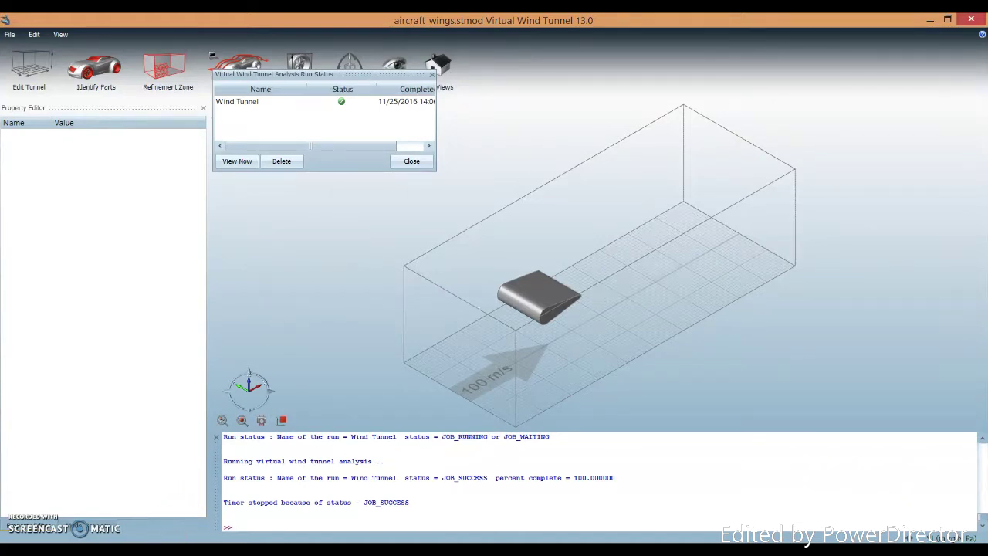
# Step: Switch to the Lesson CFD external flow folder in File Explorer and open its Wind_Tunnel_11-25-2016_14-0-52 results folder
pyautogui.moveTo(221, 550)
pyautogui.click(217, 510)
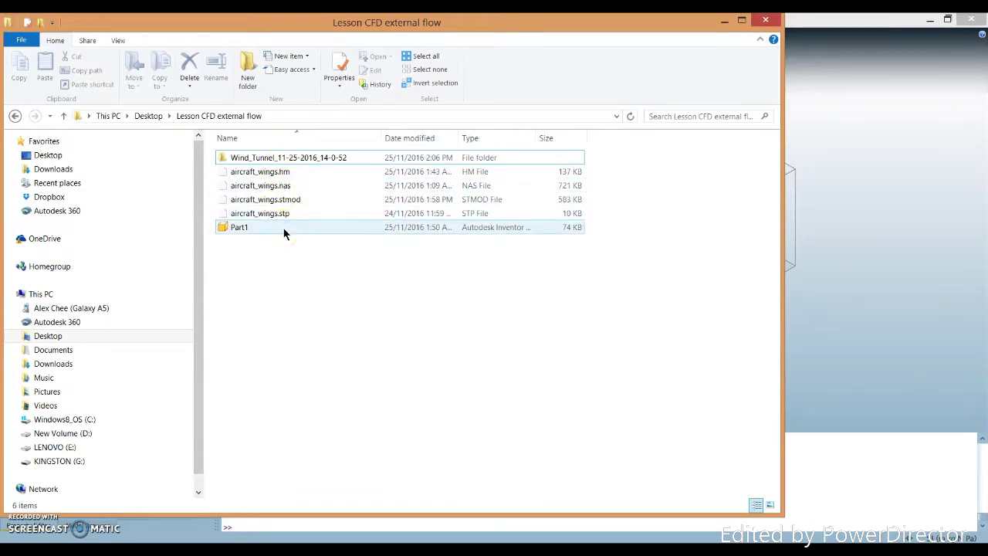
pyautogui.click(330, 159)
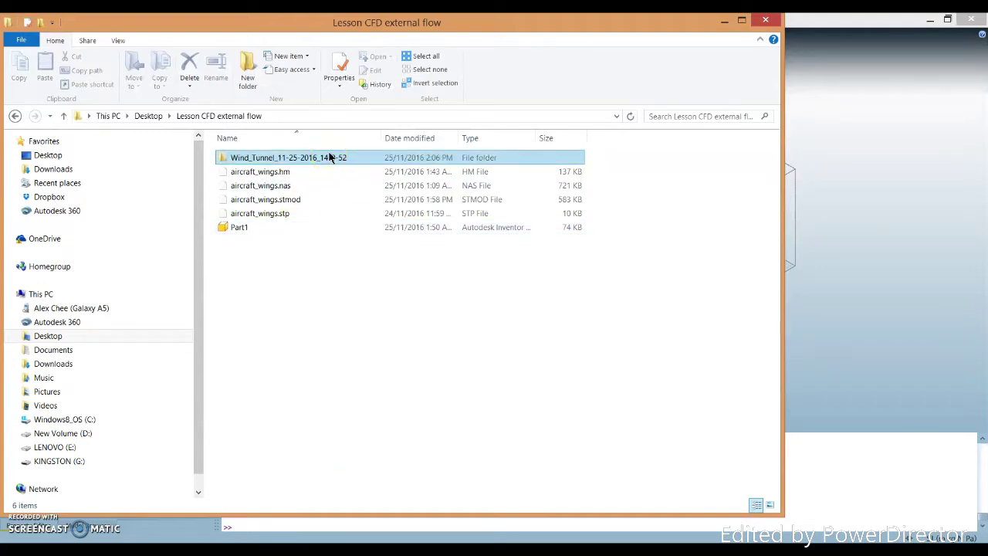
pyautogui.click(338, 157)
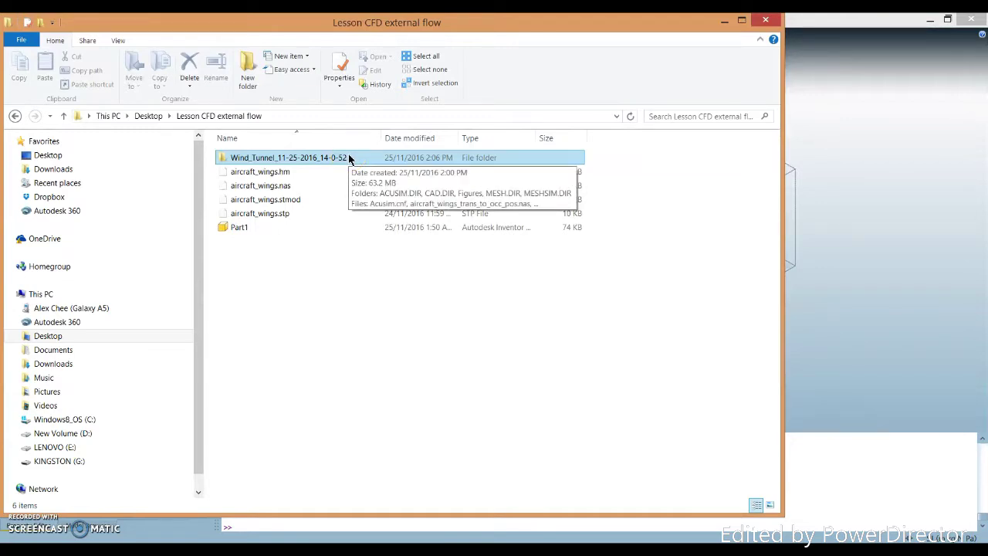
pyautogui.doubleClick(349, 157)
pyautogui.click(253, 482)
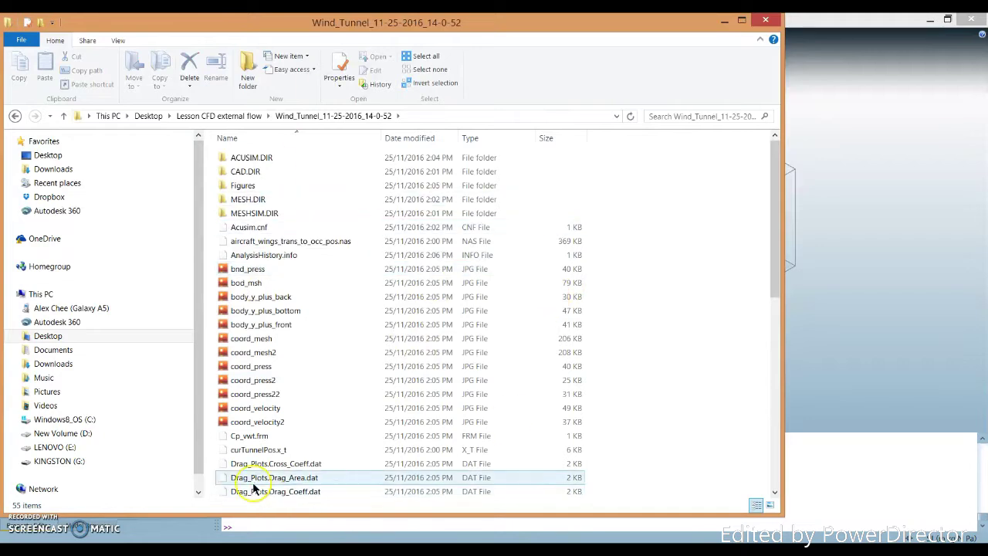
# Step: Sort the results files by type and open the vwtAnalysis PDF report
pyautogui.click(495, 139)
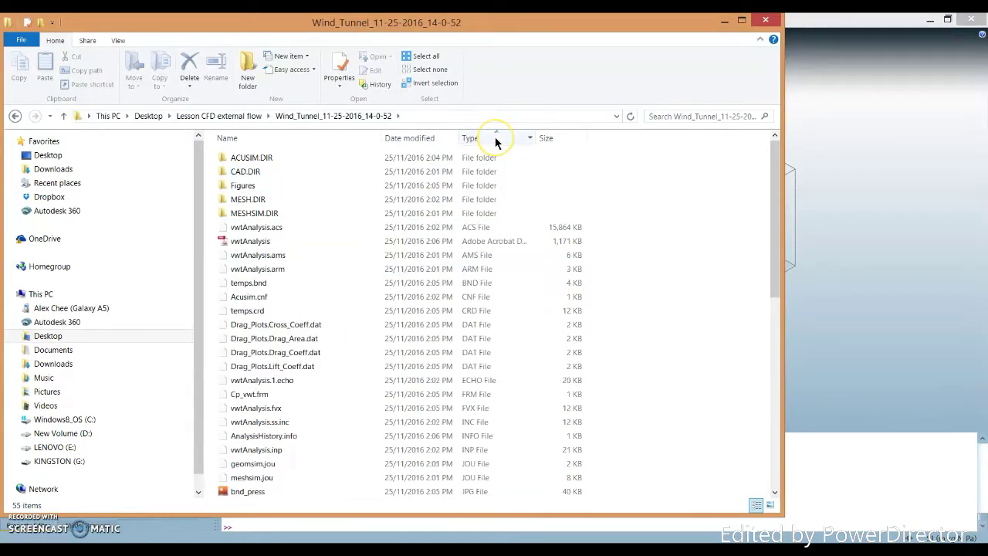
pyautogui.click(323, 244)
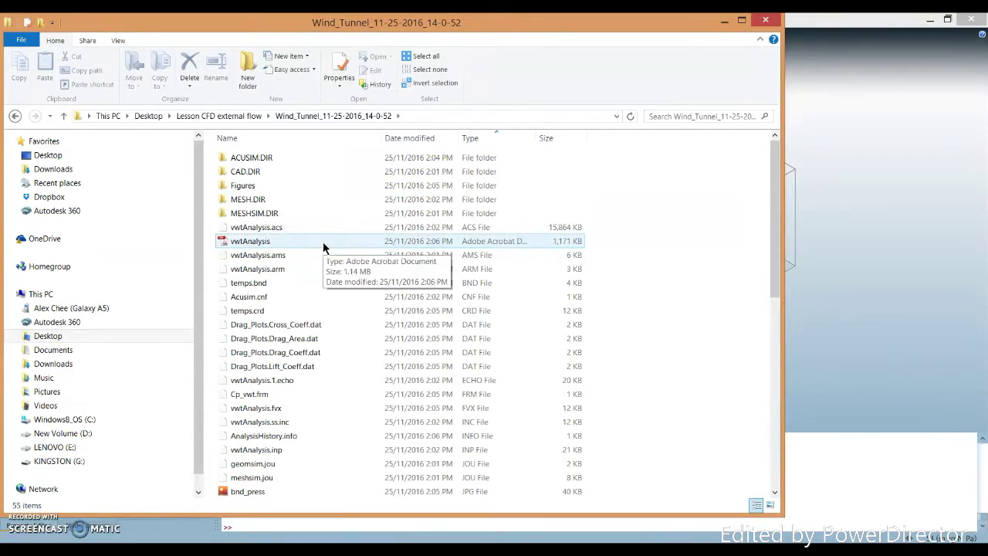
pyautogui.click(323, 245)
pyautogui.press('Escape')
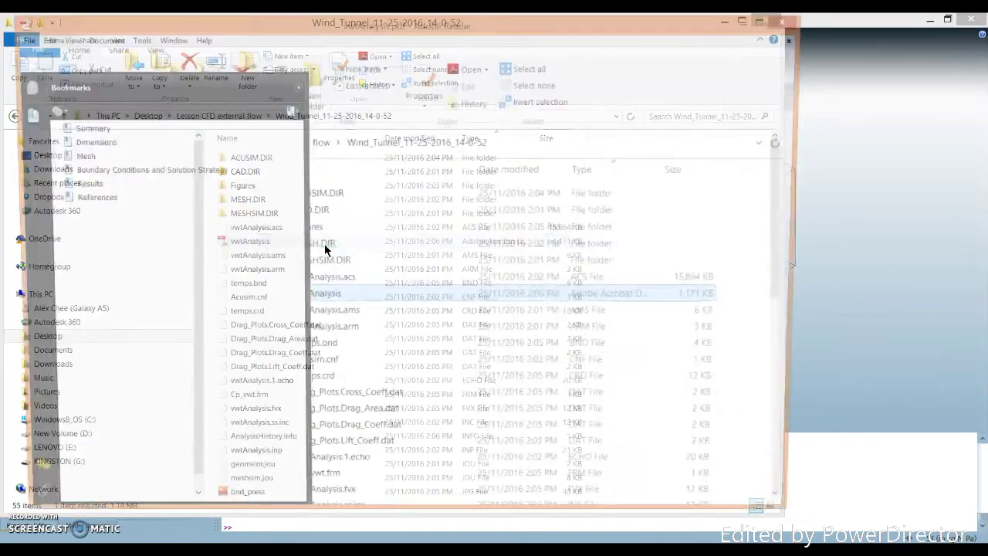
pyautogui.click(393, 299)
# Step: Examine the report's coefficient tables, velocity contours, streamlines and surface pressure figures, and minimize the report
pyautogui.scroll(-15, 558, 297)
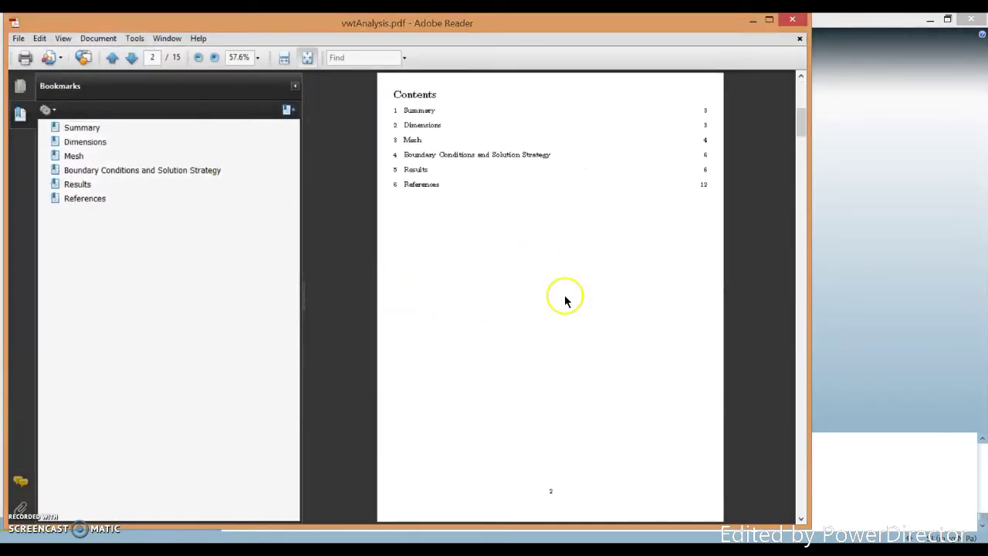
pyautogui.scroll(-10, 558, 297)
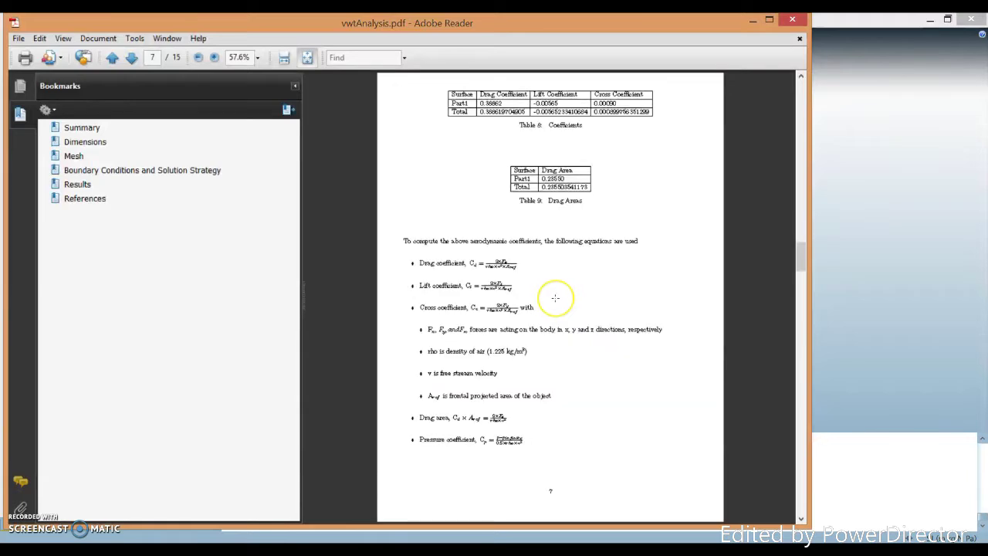
pyautogui.scroll(-13, 555, 297)
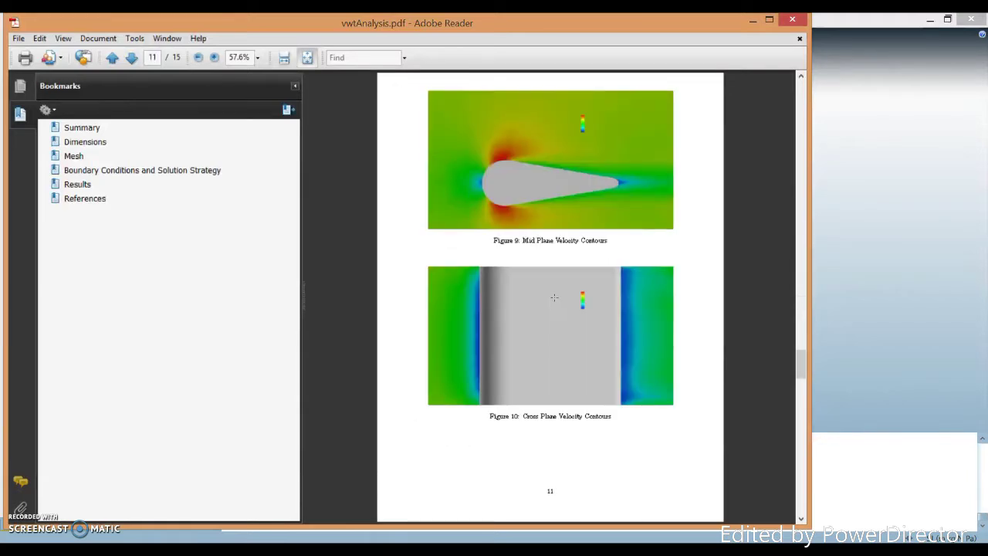
pyautogui.scroll(-5, 554, 297)
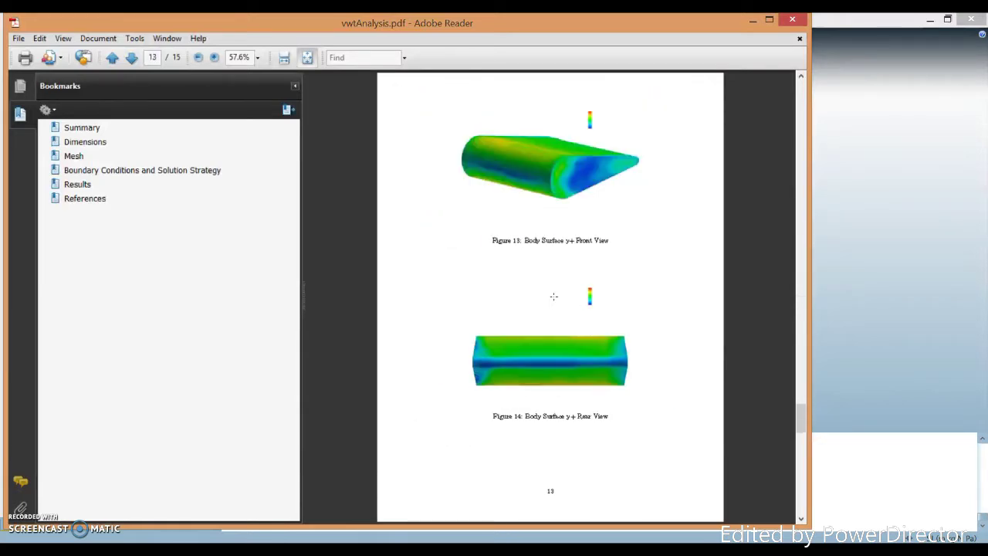
pyautogui.scroll(-8, 553, 297)
pyautogui.scroll(8, 554, 301)
pyautogui.scroll(2, 617, 345)
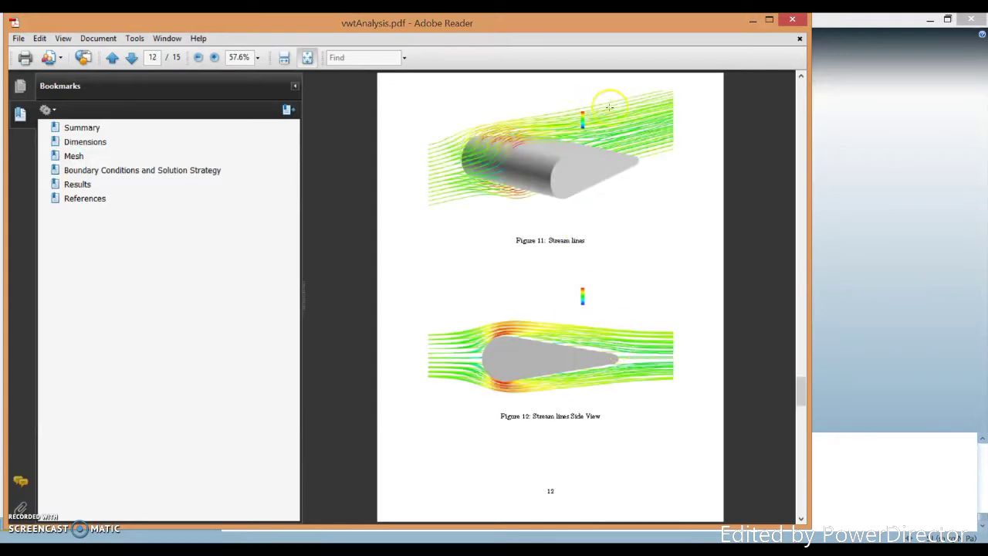
pyautogui.scroll(2, 554, 382)
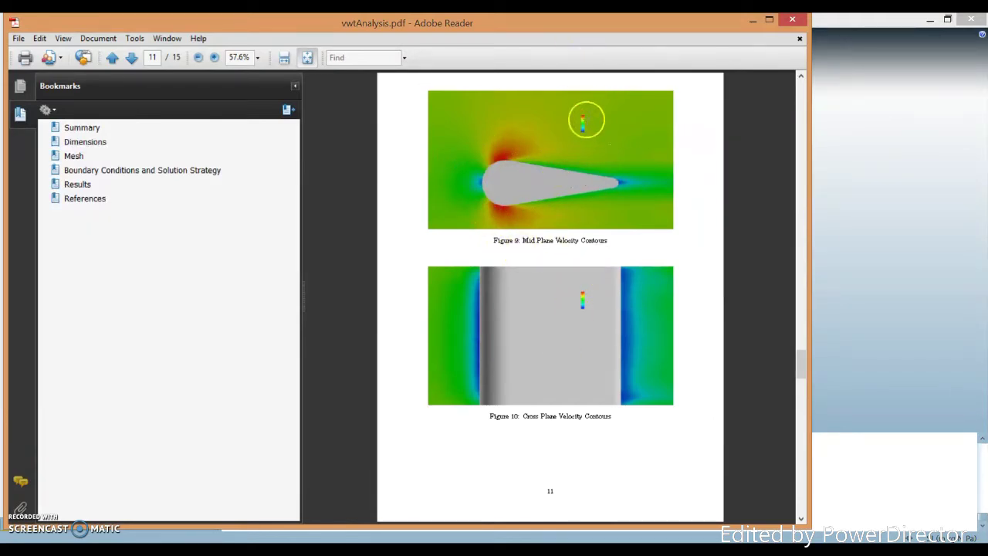
pyautogui.scroll(2, 575, 281)
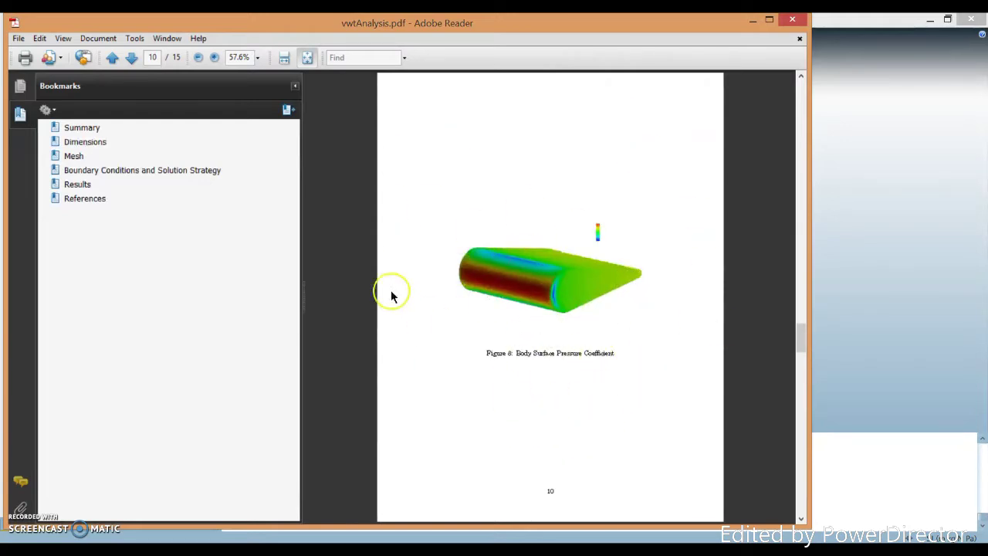
pyautogui.click(754, 27)
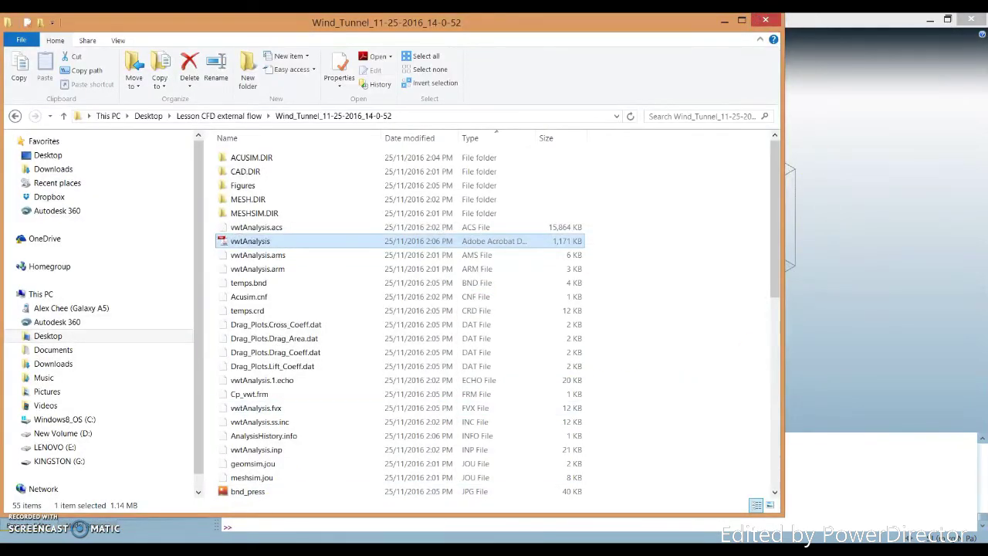
pyautogui.click(220, 541)
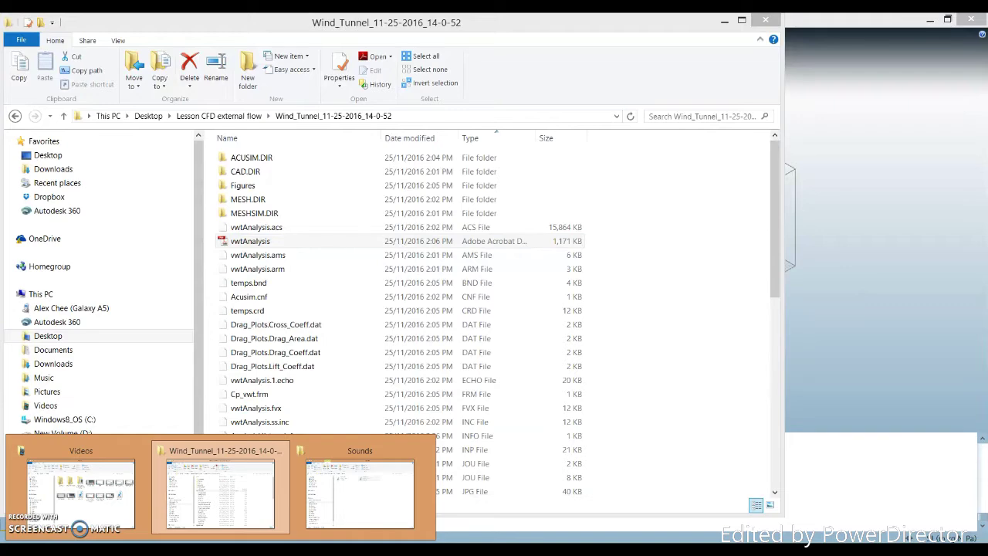
pyautogui.click(220, 494)
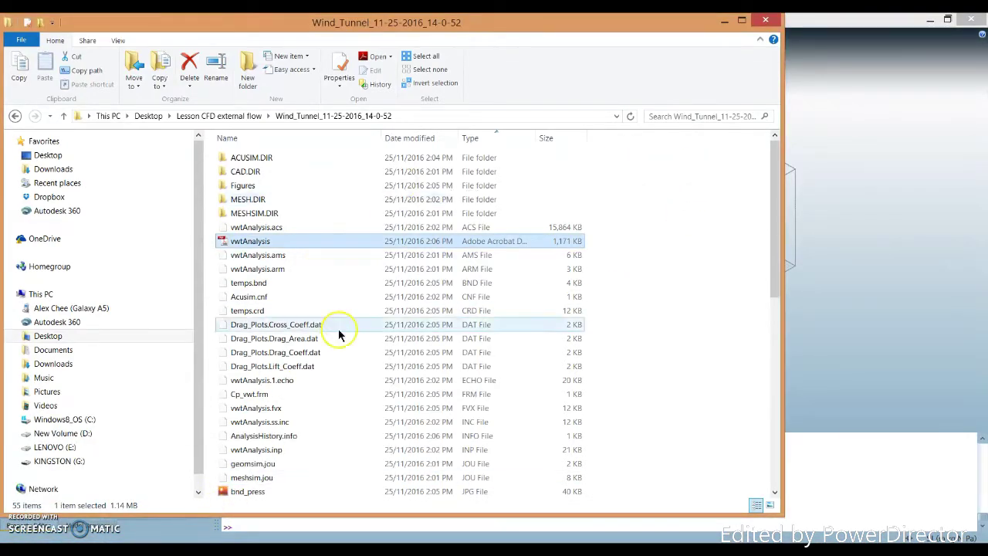
pyautogui.click(195, 253)
pyautogui.moveTo(195, 252)
pyautogui.mouseDown()
pyautogui.moveTo(196, 236)
pyautogui.moveTo(200, 281)
pyautogui.moveTo(213, 250)
pyautogui.mouseUp()
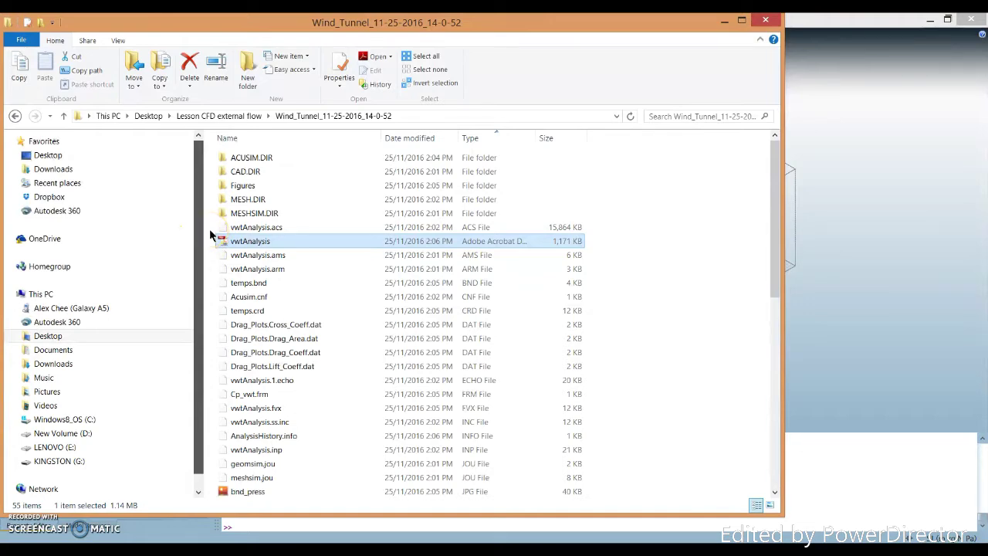
# Step: Launch AcuConsole 13.0 (Local 64-bit) from the HyperWorks folder on the Desktop
pyautogui.click(70, 321)
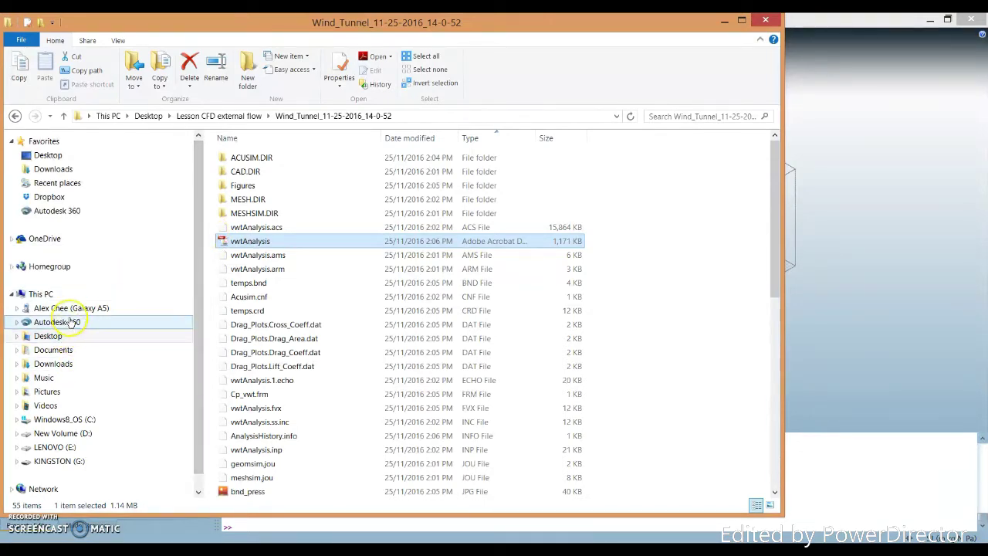
pyautogui.click(34, 157)
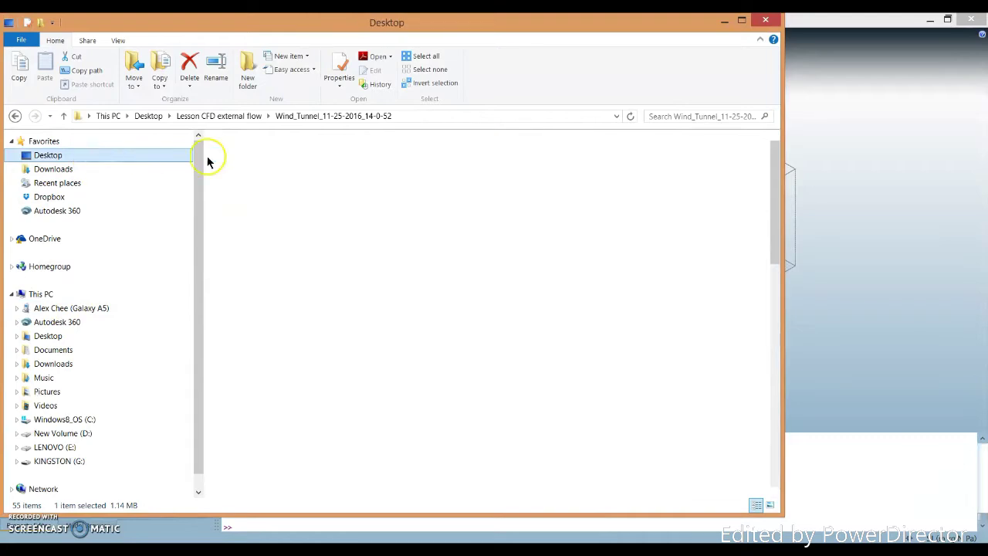
pyautogui.click(340, 294)
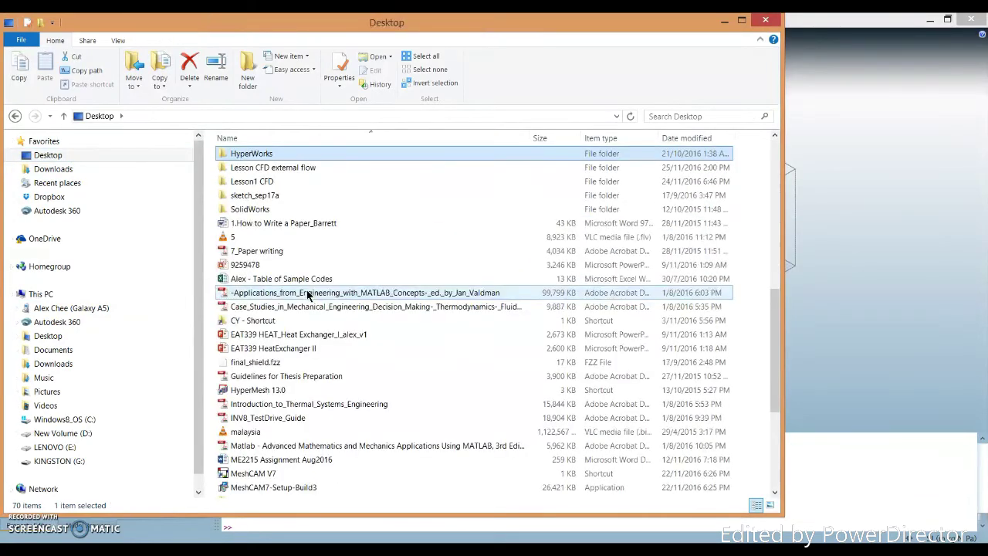
pyautogui.doubleClick(276, 154)
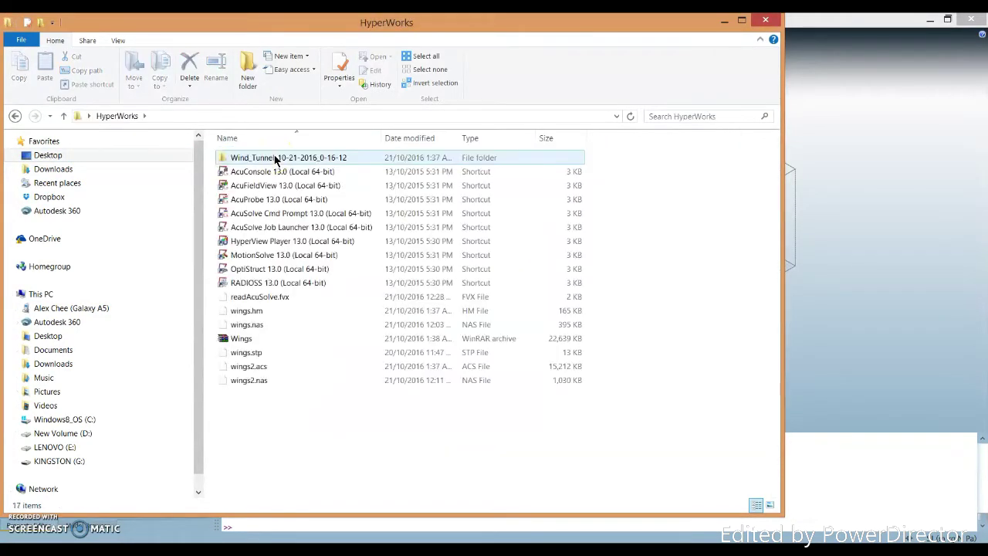
pyautogui.click(340, 172)
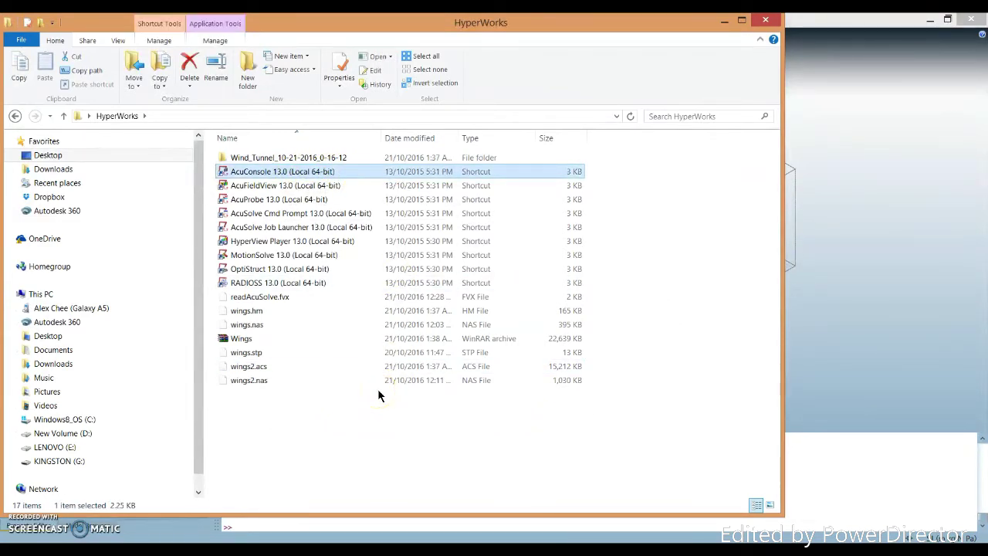
pyautogui.doubleClick(301, 172)
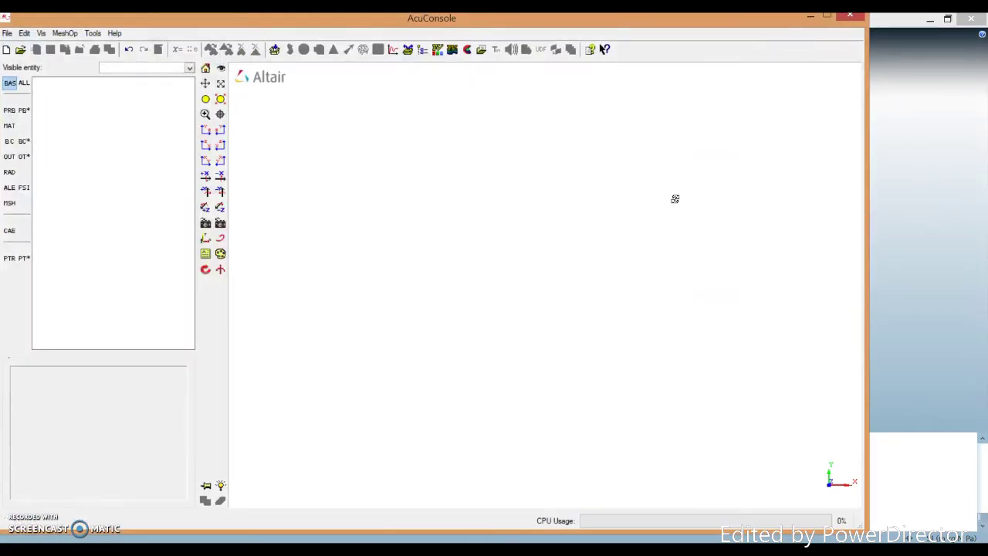
# Step: Start opening a database file and browse to the Lesson CFD external flow folder on the Desktop
pyautogui.click(20, 49)
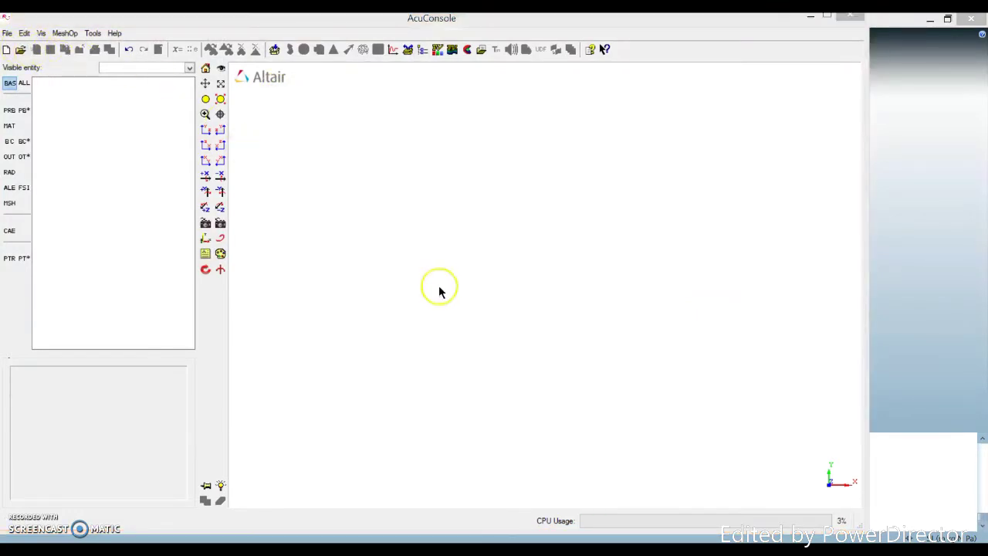
pyautogui.moveTo(263, 44); pyautogui.dragTo(432, 76)
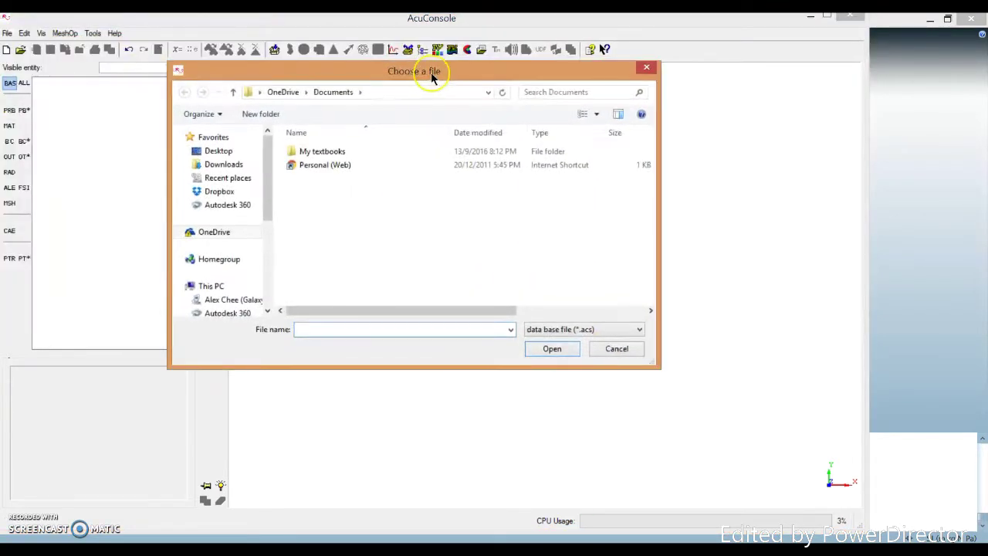
pyautogui.moveTo(274, 210); pyautogui.dragTo(269, 155)
pyautogui.click(239, 152)
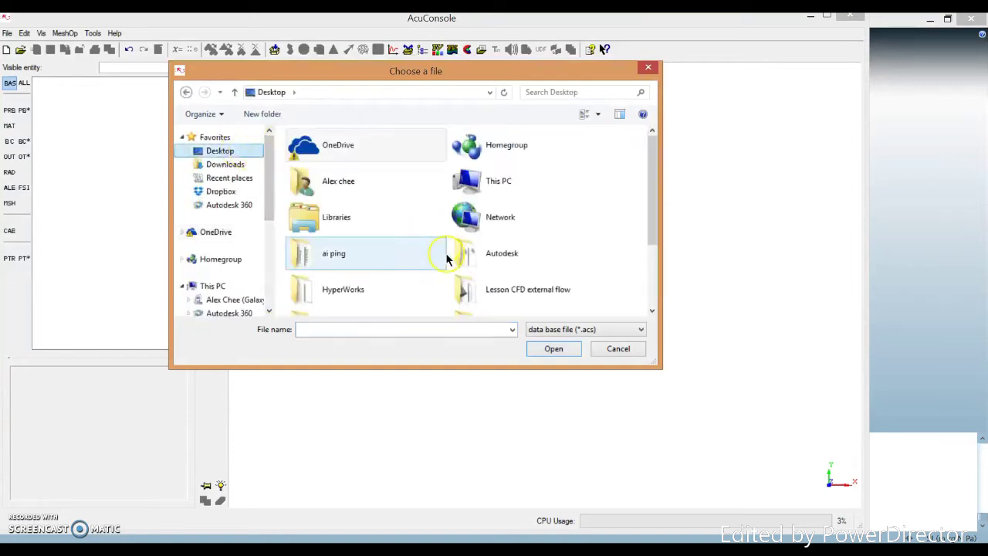
pyautogui.doubleClick(490, 289)
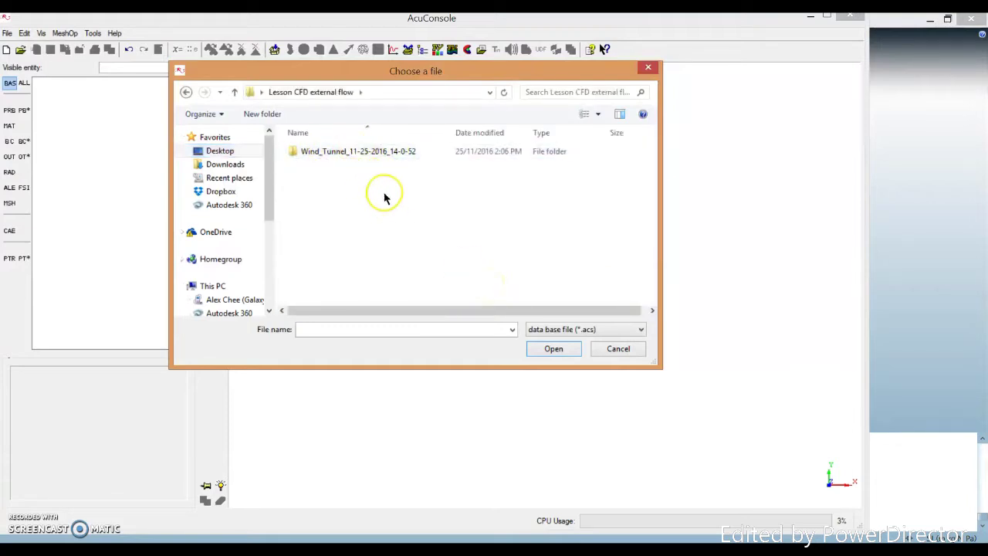
# Step: Open vwtAnalysis.acs from the Wind_Tunnel_11-25-2016_14-0-52 folder and inspect the loaded wind tunnel model
pyautogui.click(363, 157)
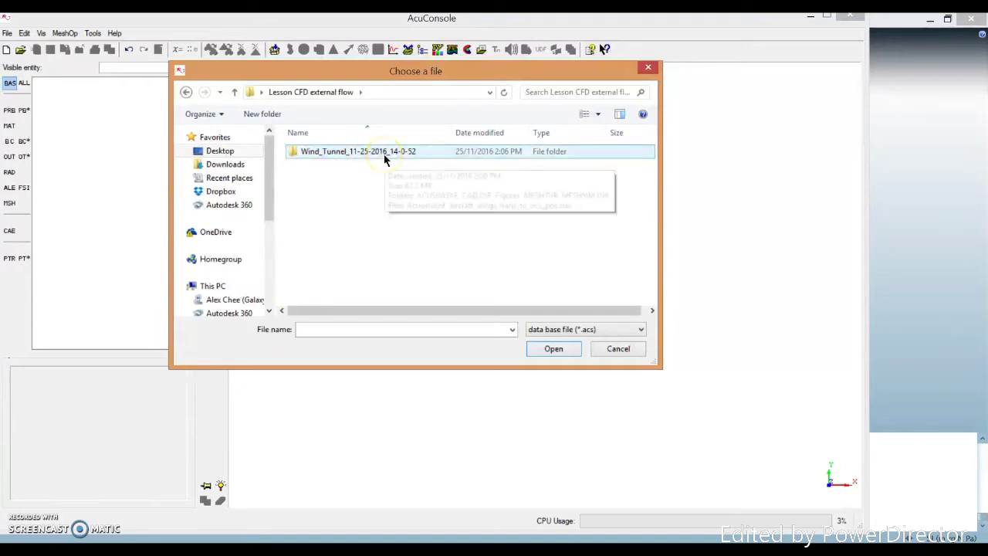
pyautogui.doubleClick(385, 155)
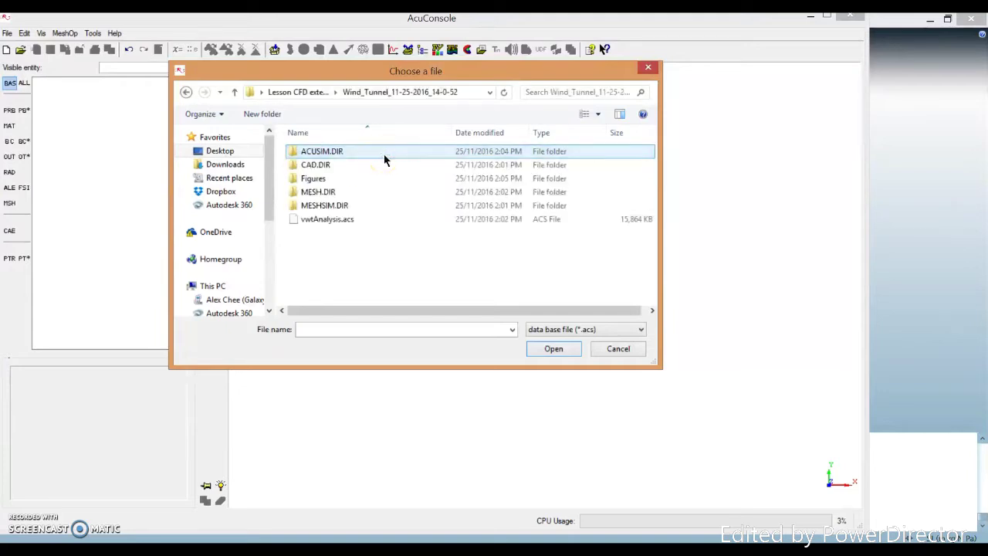
pyautogui.click(351, 225)
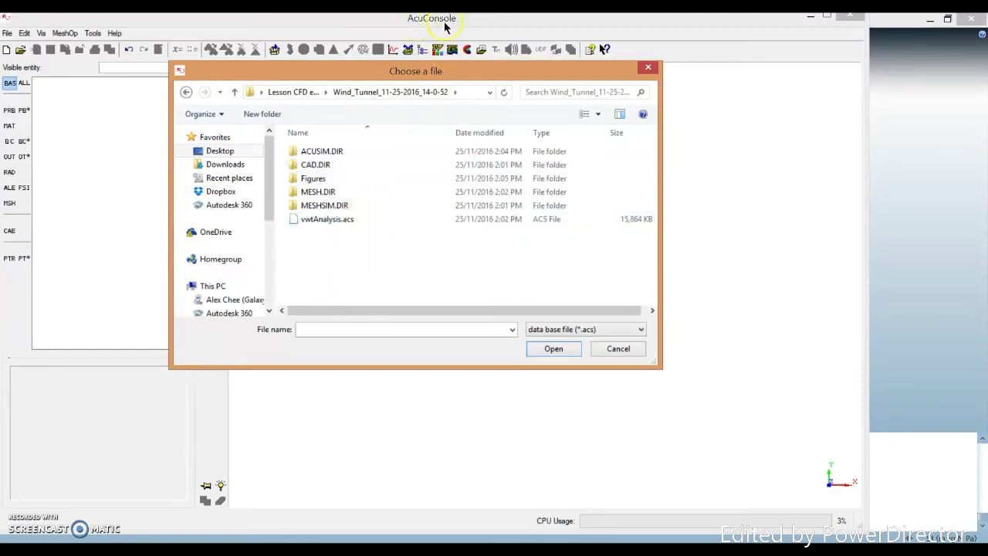
pyautogui.click(363, 224)
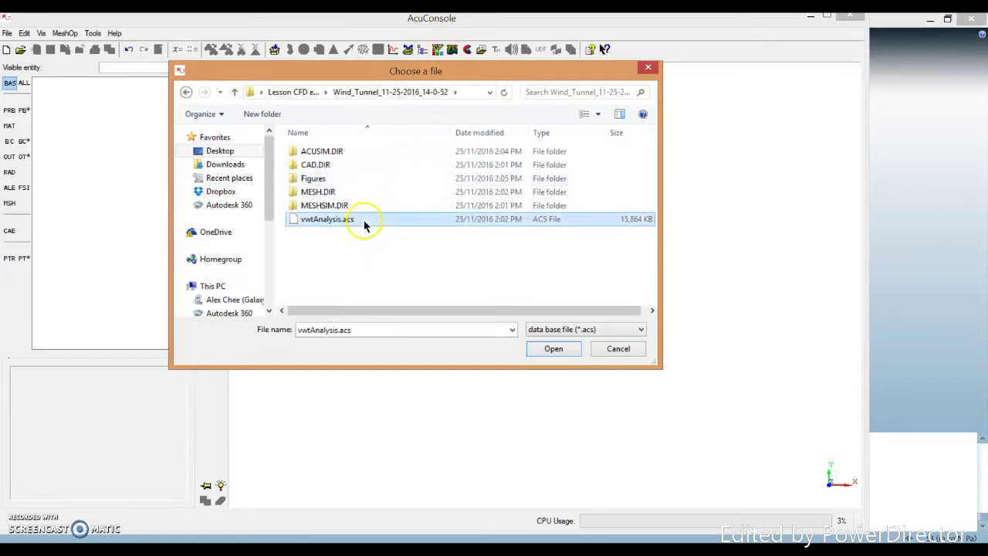
pyautogui.click(548, 349)
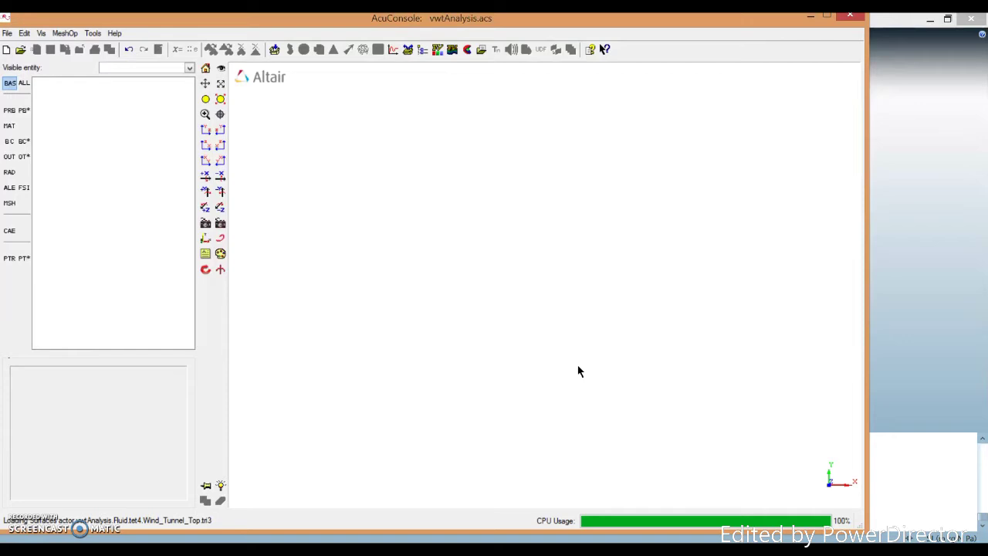
pyautogui.moveTo(525, 291); pyautogui.dragTo(654, 201)
pyautogui.moveTo(685, 301); pyautogui.dragTo(691, 342)
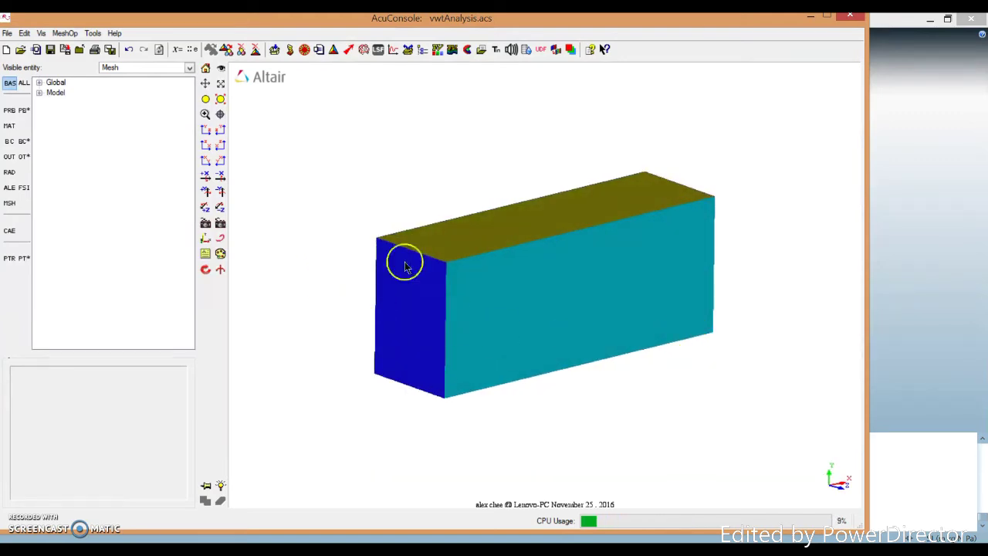
pyautogui.moveTo(530, 315)
pyautogui.mouseDown()
pyautogui.moveTo(718, 317)
pyautogui.moveTo(554, 304)
pyautogui.moveTo(517, 311)
pyautogui.mouseUp()
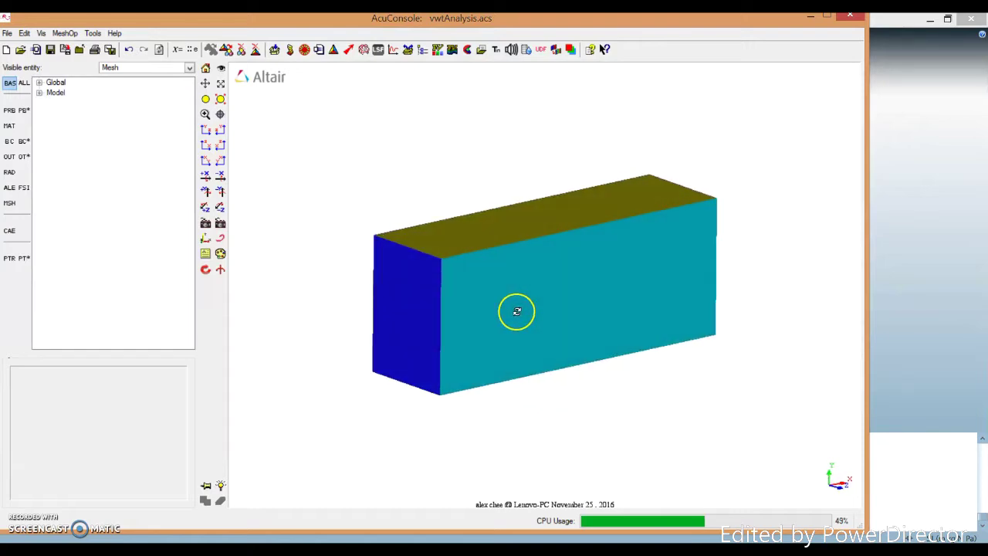
# Step: Expand the Global and Model branches of the data tree down to the individual volumes and surfaces
pyautogui.click(39, 93)
pyautogui.click(40, 82)
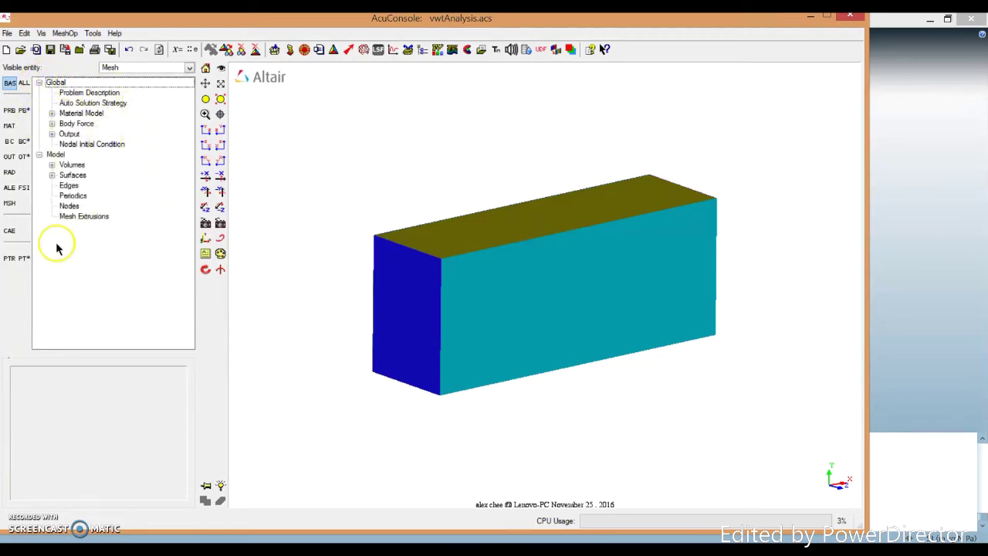
pyautogui.click(52, 165)
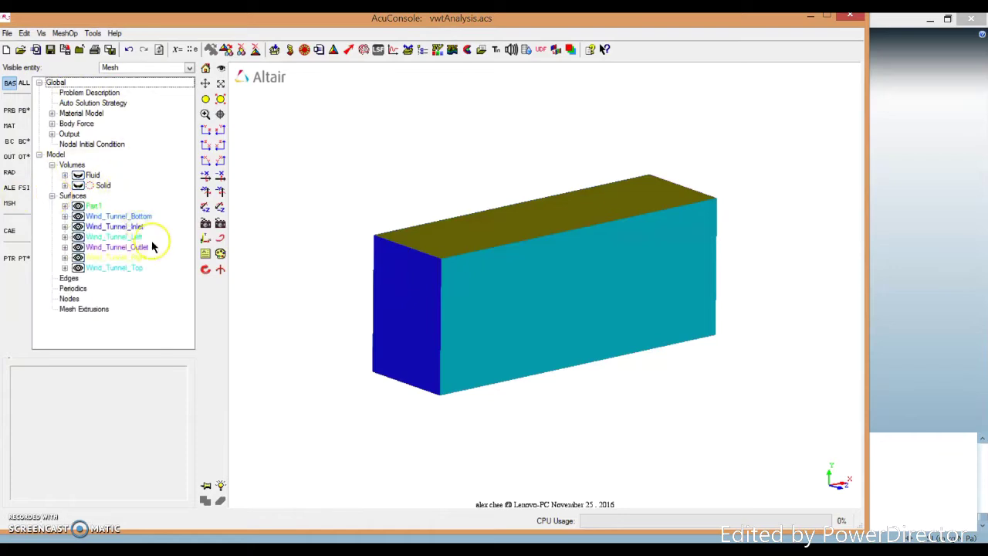
# Step: Hide the Wind_Tunnel top, right, outlet, left, inlet and bottom surfaces and inspect the Part1 wing on its own
pyautogui.click(78, 268)
pyautogui.click(78, 257)
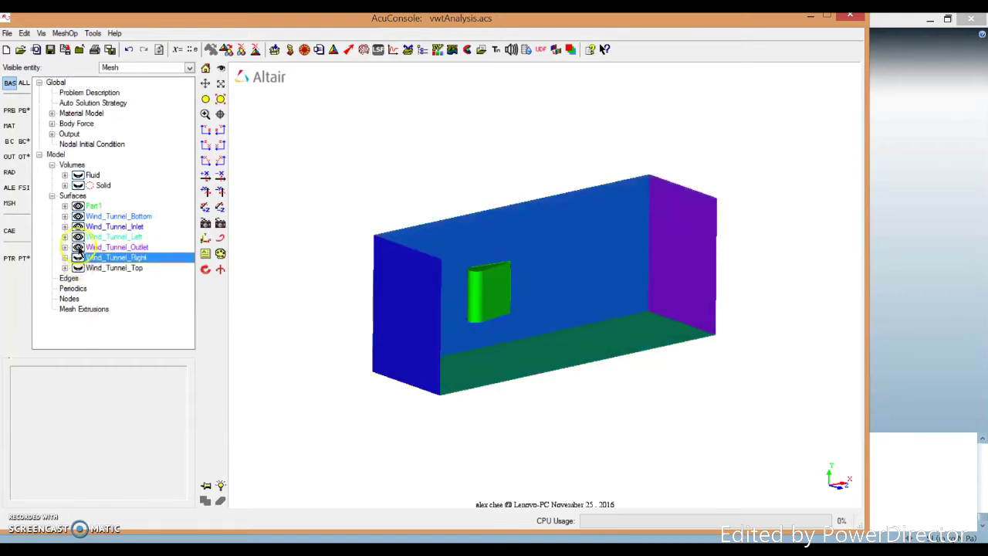
pyautogui.click(78, 247)
pyautogui.click(78, 237)
pyautogui.click(78, 227)
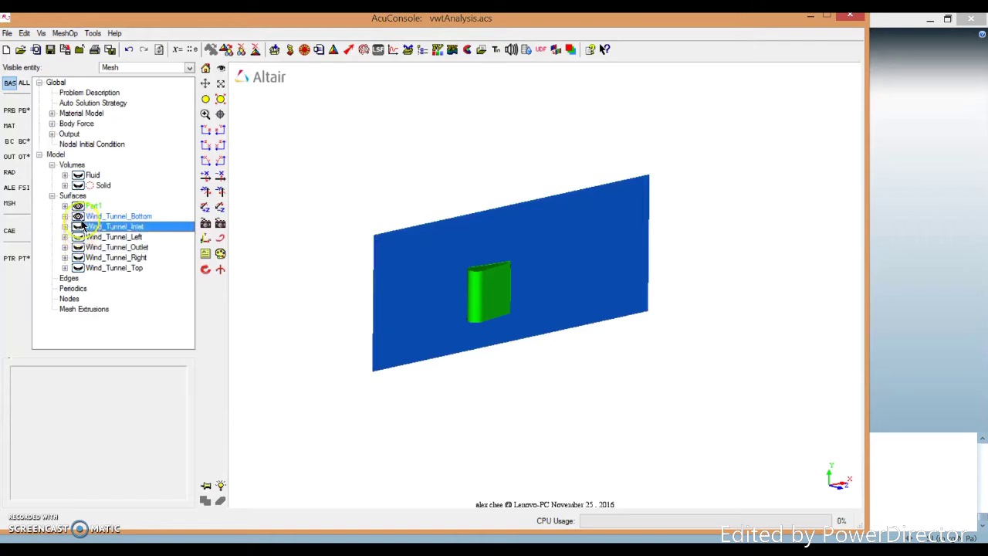
pyautogui.click(78, 217)
pyautogui.moveTo(580, 262); pyautogui.dragTo(526, 324)
pyautogui.scroll(10, 404, 337)
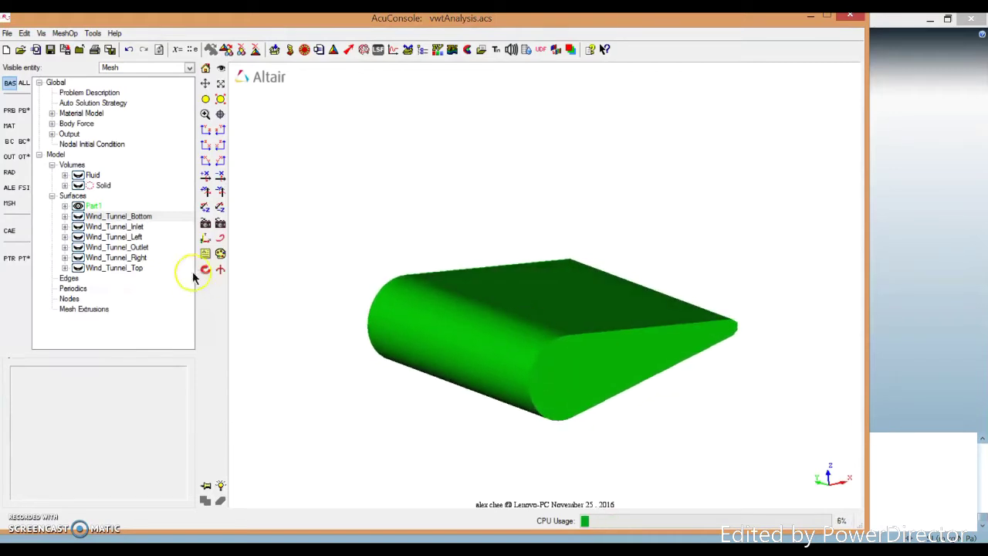
pyautogui.moveTo(516, 263); pyautogui.dragTo(582, 278)
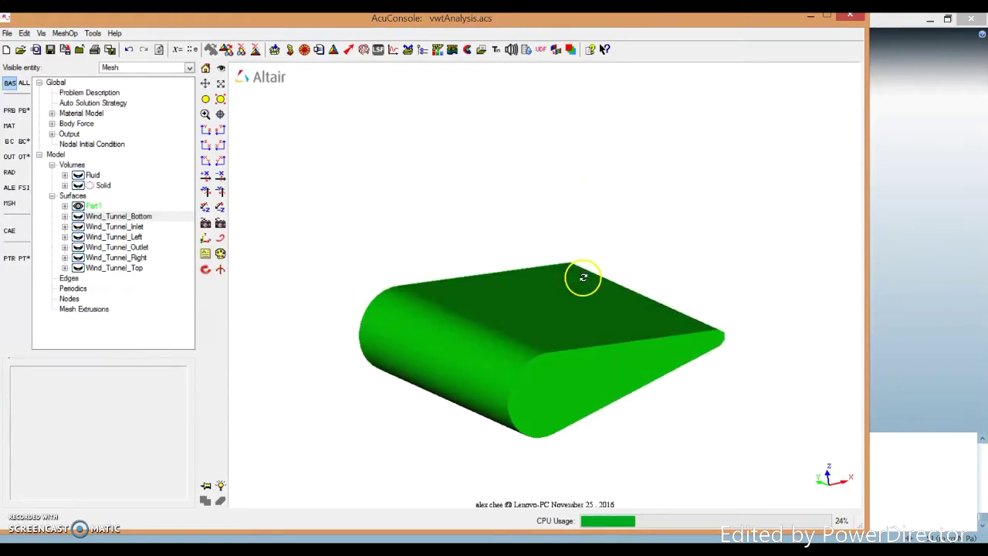
pyautogui.scroll(-5, 503, 300)
pyautogui.scroll(4, 523, 301)
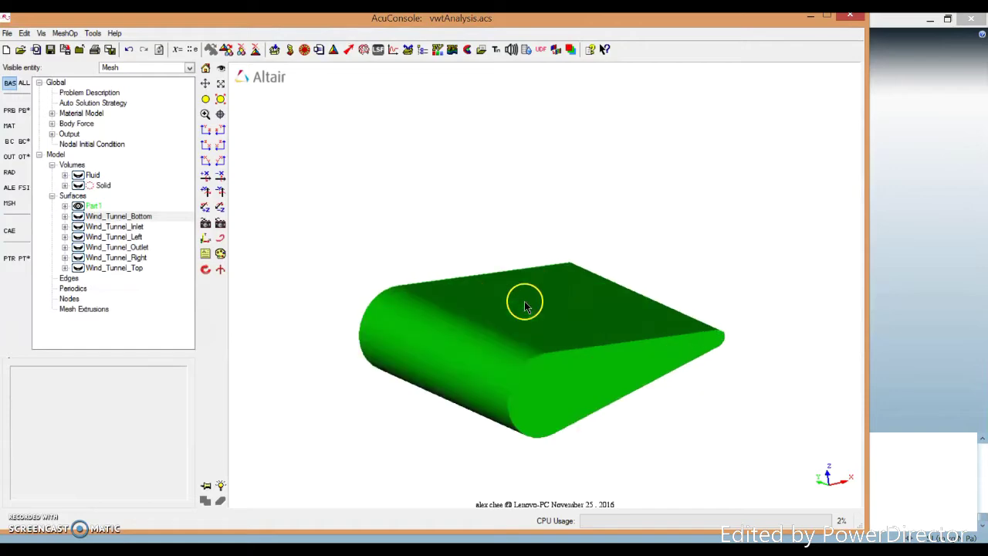
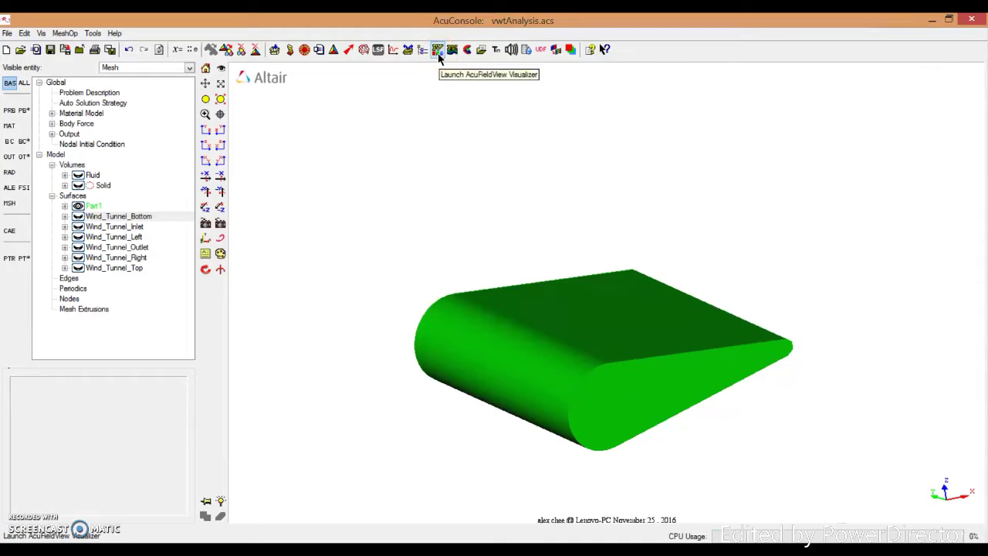
# Step: Launch the AcuFieldView visualizer with the wind tunnel results
pyautogui.click(325, 222)
pyautogui.click(172, 313)
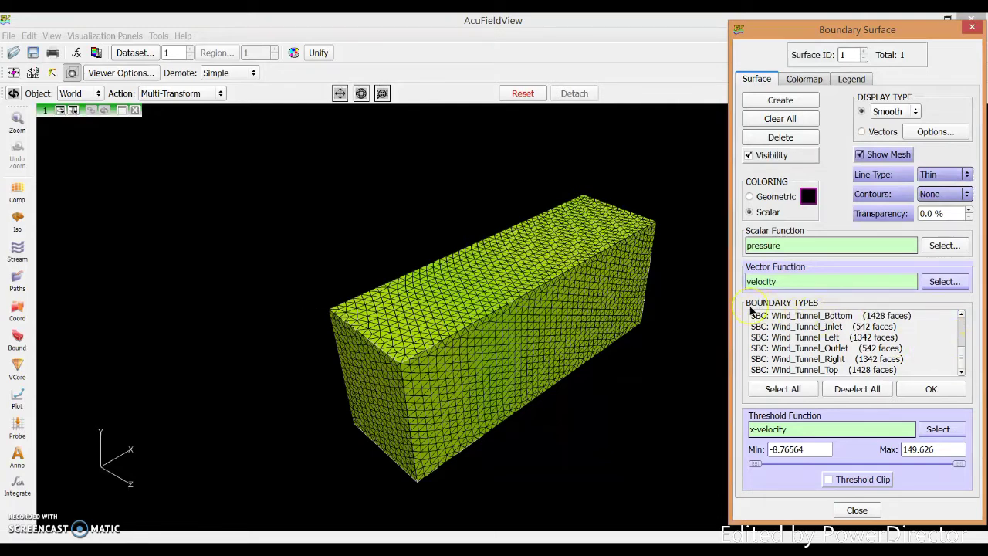
# Step: Deselect all boundary types and clear all boundary surfaces in the dataset
pyautogui.moveTo(960, 352); pyautogui.dragTo(966, 323)
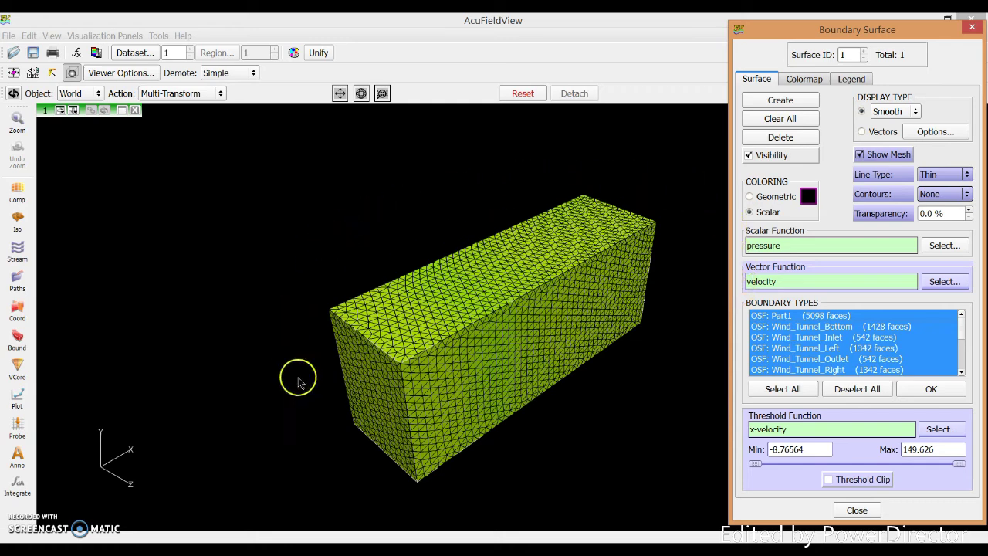
pyautogui.click(838, 386)
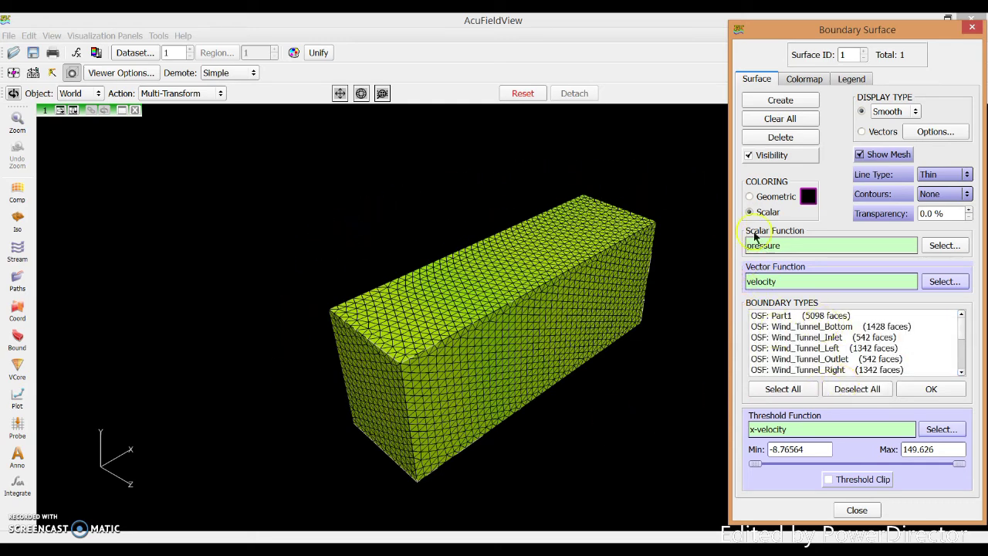
pyautogui.scroll(-1, 964, 340)
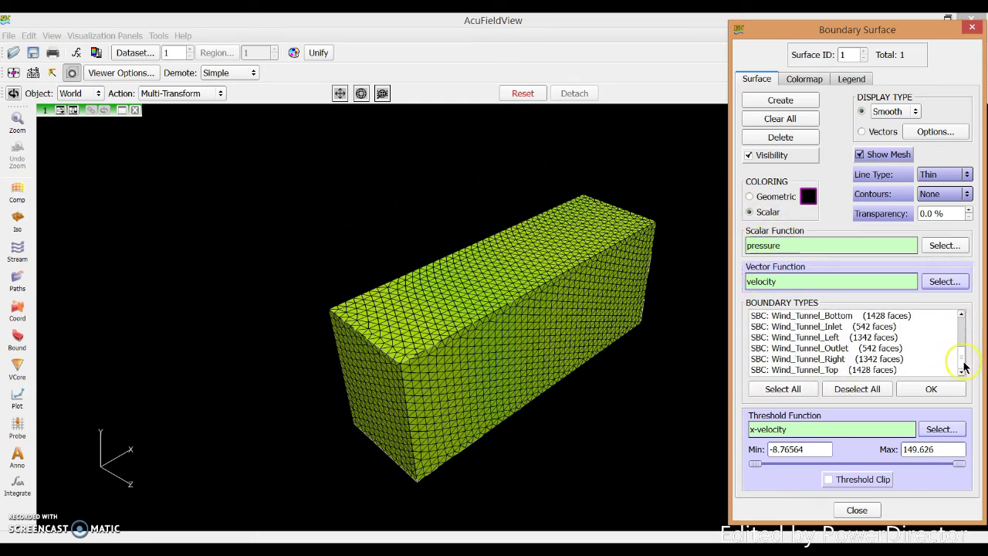
pyautogui.scroll(1, 960, 321)
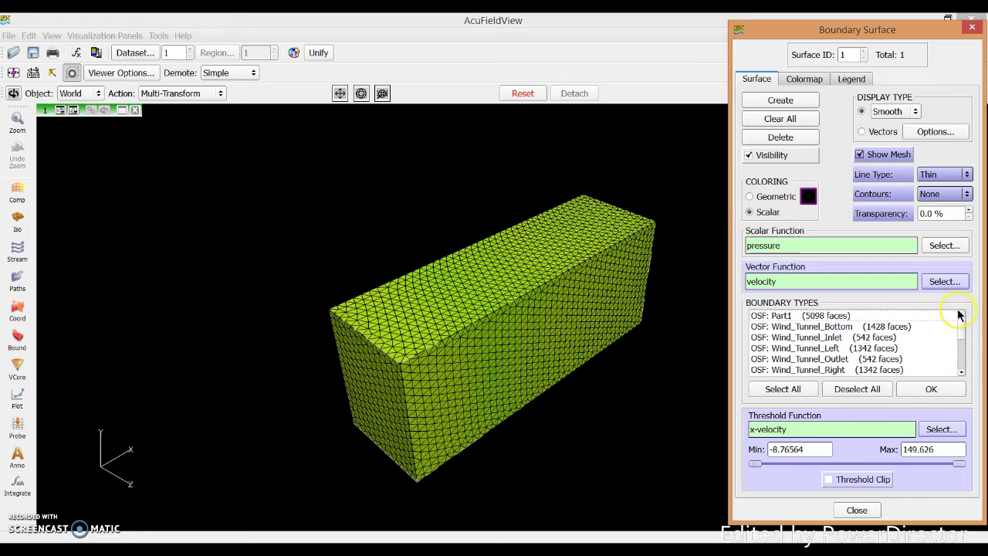
pyautogui.click(789, 121)
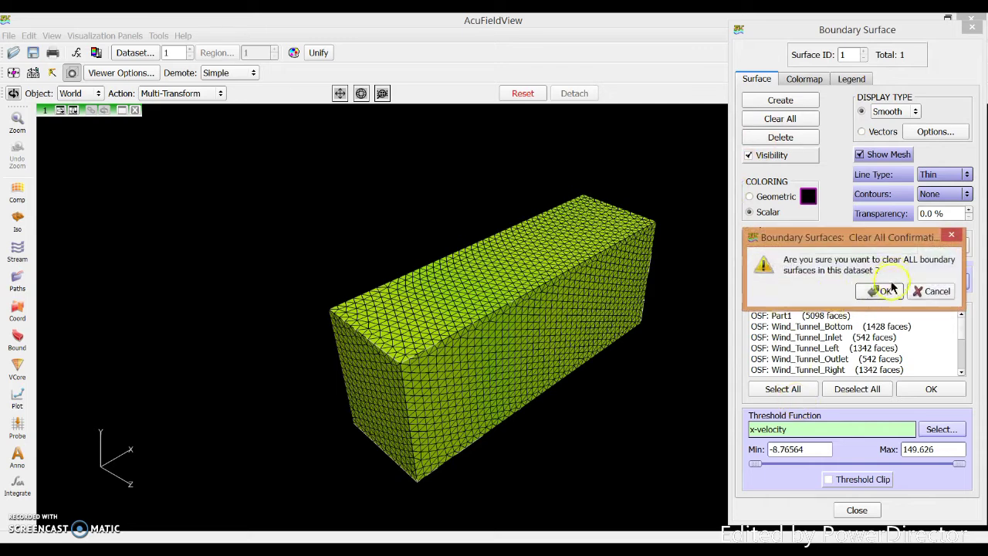
pyautogui.click(886, 291)
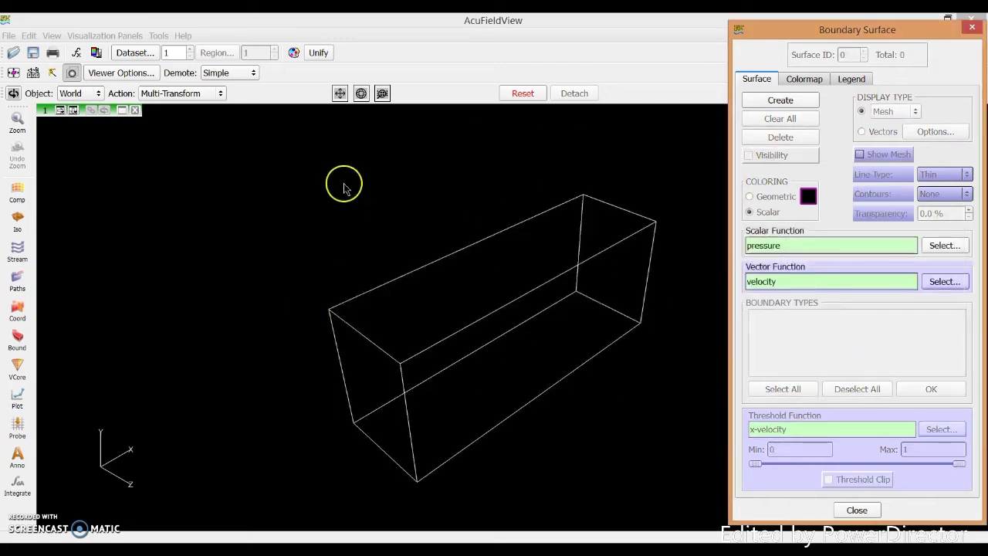
# Step: Create a new boundary surface from the OSF: Part1 boundary type only
pyautogui.click(775, 104)
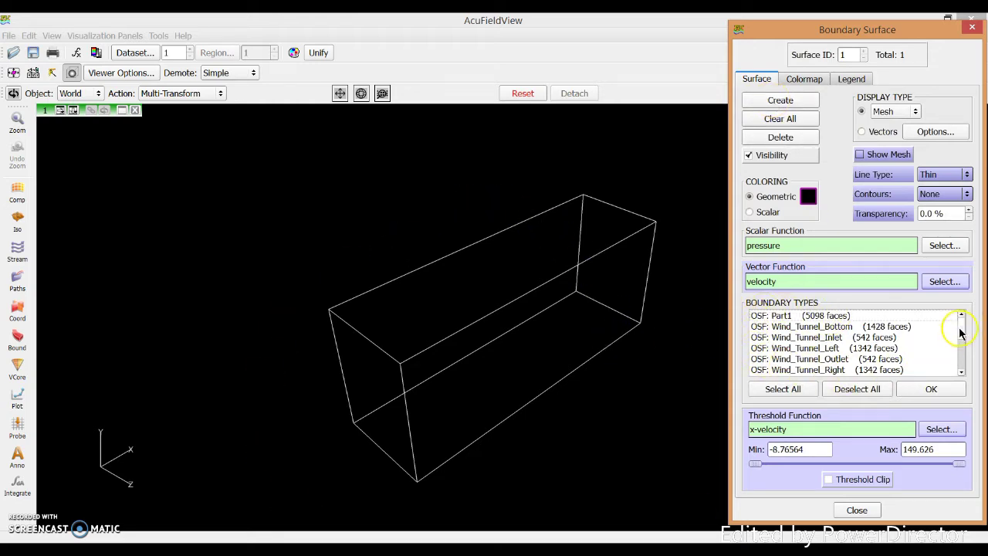
pyautogui.scroll(-1, 962, 344)
pyautogui.scroll(1, 962, 336)
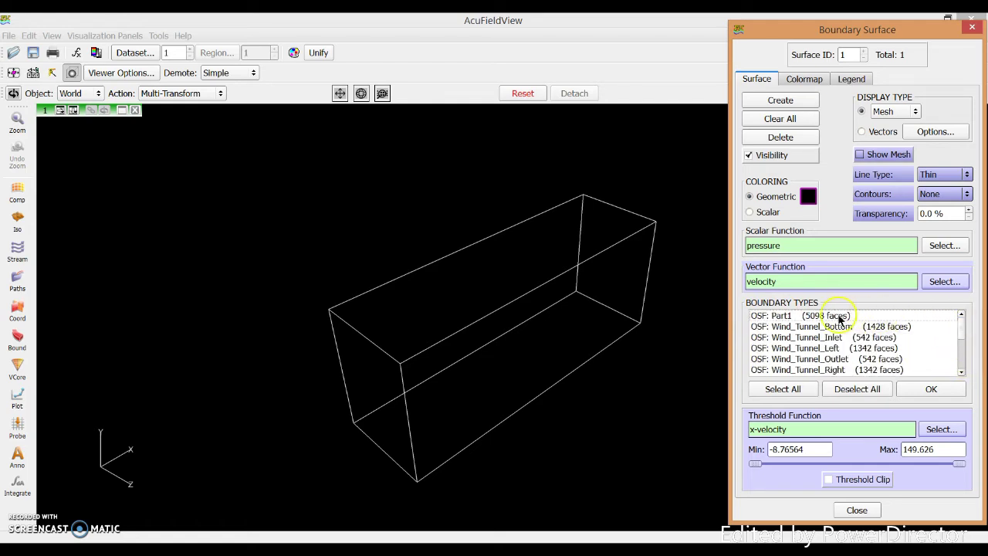
pyautogui.click(839, 318)
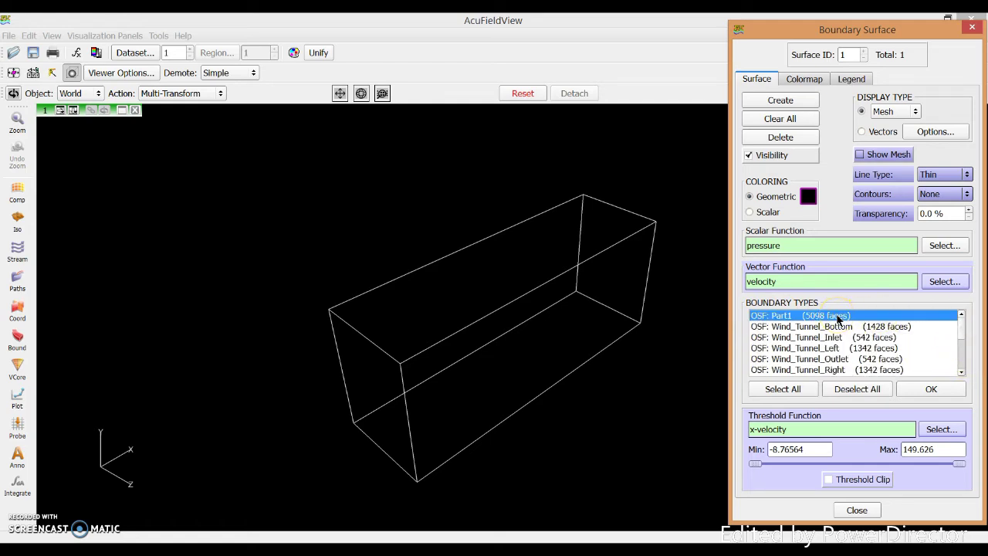
pyautogui.click(929, 390)
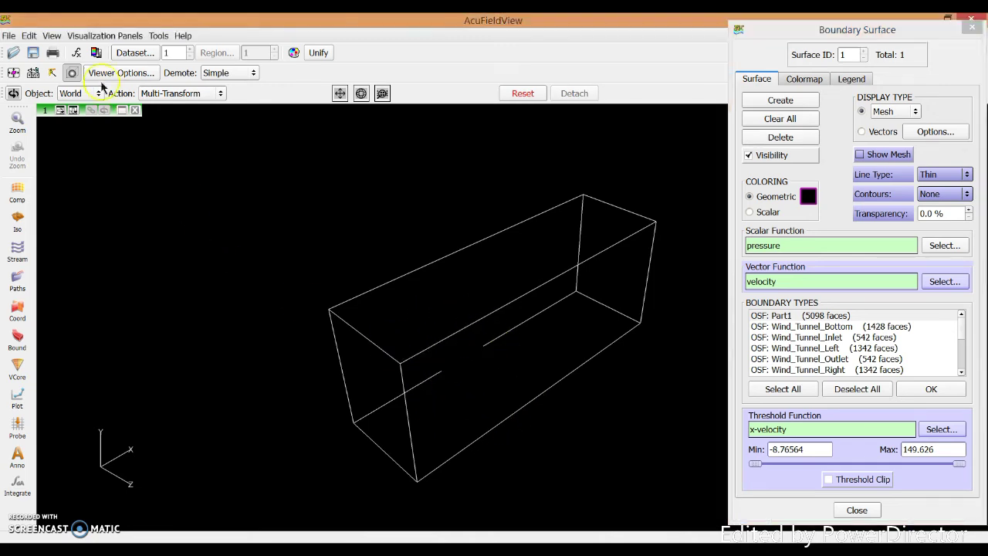
# Step: Set the graphics window's background color to white
pyautogui.click(52, 38)
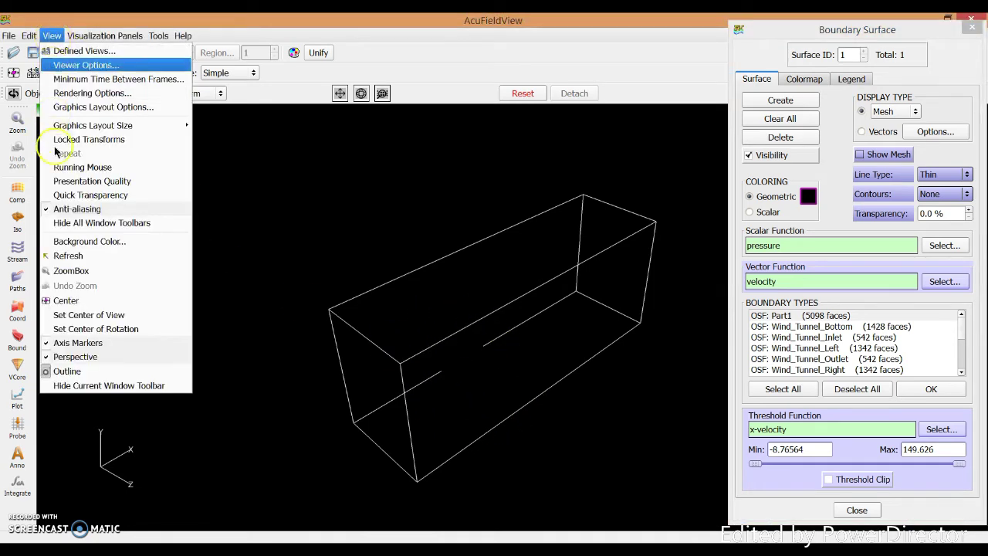
pyautogui.click(80, 244)
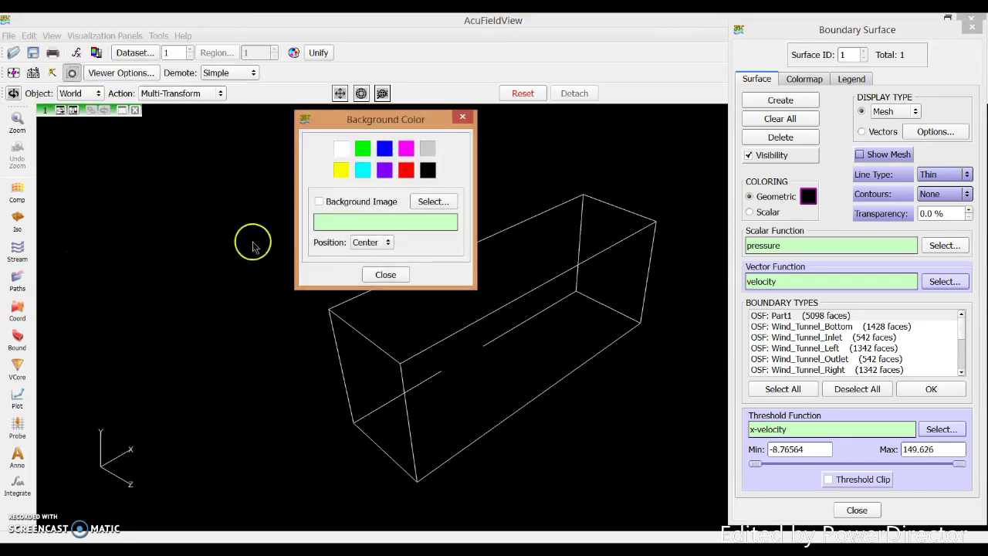
pyautogui.click(340, 149)
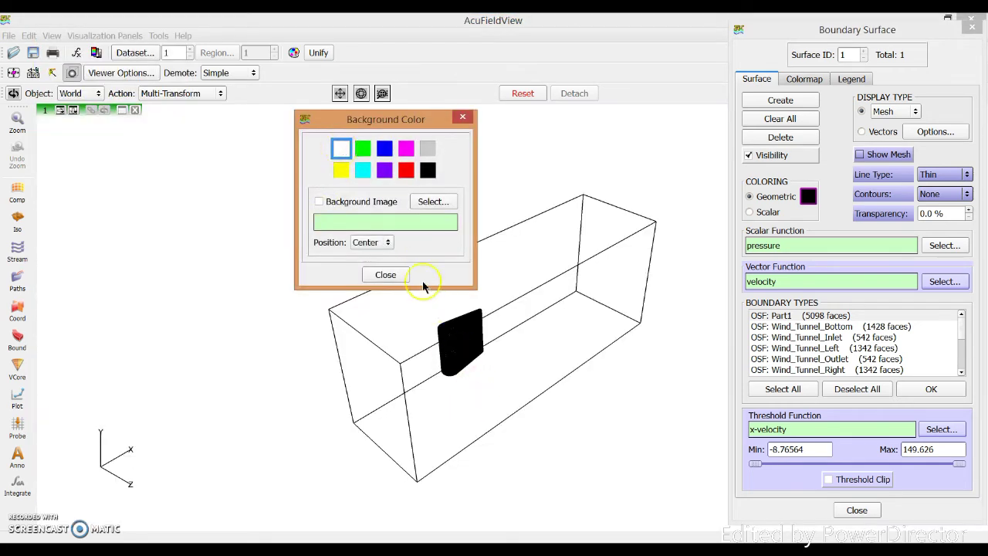
pyautogui.click(401, 279)
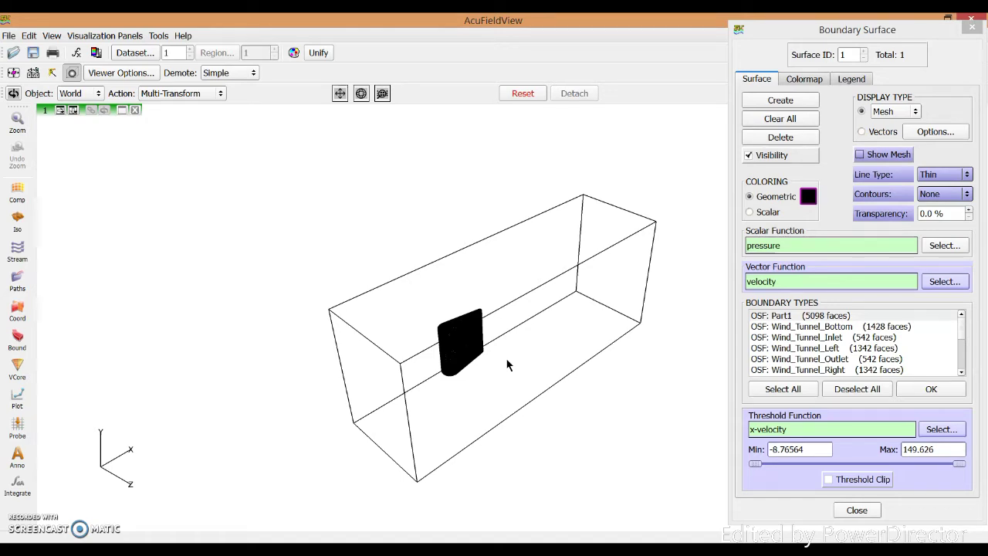
# Step: Inspect the wing mesh up close and turn off the perspective projection
pyautogui.moveTo(505, 357)
pyautogui.mouseDown(button='middle')
pyautogui.moveTo(512, 392)
pyautogui.moveTo(536, 379)
pyautogui.moveTo(512, 379)
pyautogui.moveTo(494, 302)
pyautogui.moveTo(484, 313)
pyautogui.moveTo(518, 402)
pyautogui.moveTo(521, 324)
pyautogui.moveTo(520, 371)
pyautogui.mouseUp(button='middle')
pyautogui.moveTo(520, 371); pyautogui.dragTo(512, 264)
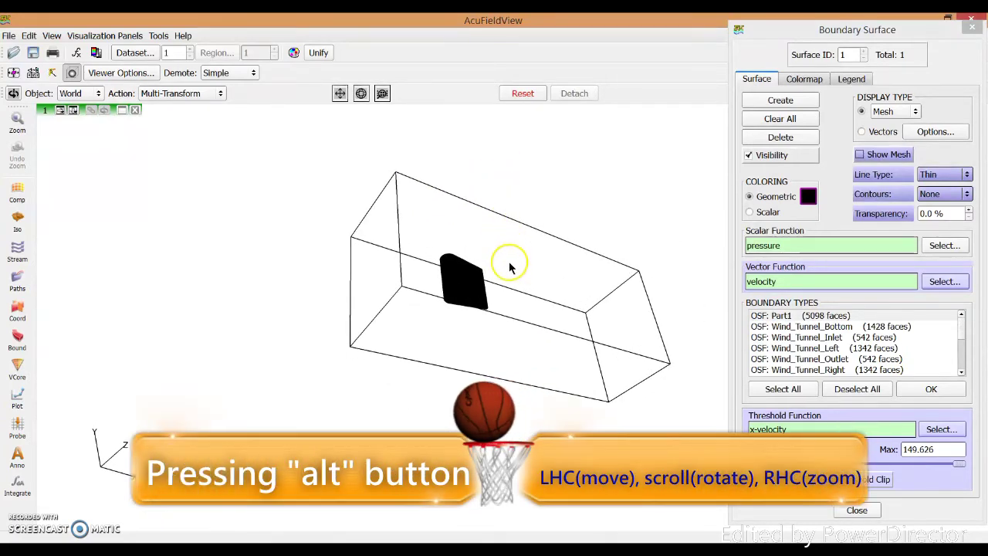
pyautogui.keyDown('alt'); pyautogui.moveTo(512, 267); pyautogui.dragTo(499, 196, button='right'); pyautogui.keyUp('alt')
pyautogui.keyDown('alt'); pyautogui.moveTo(499, 196); pyautogui.dragTo(240, 309, button='middle'); pyautogui.keyUp('alt')
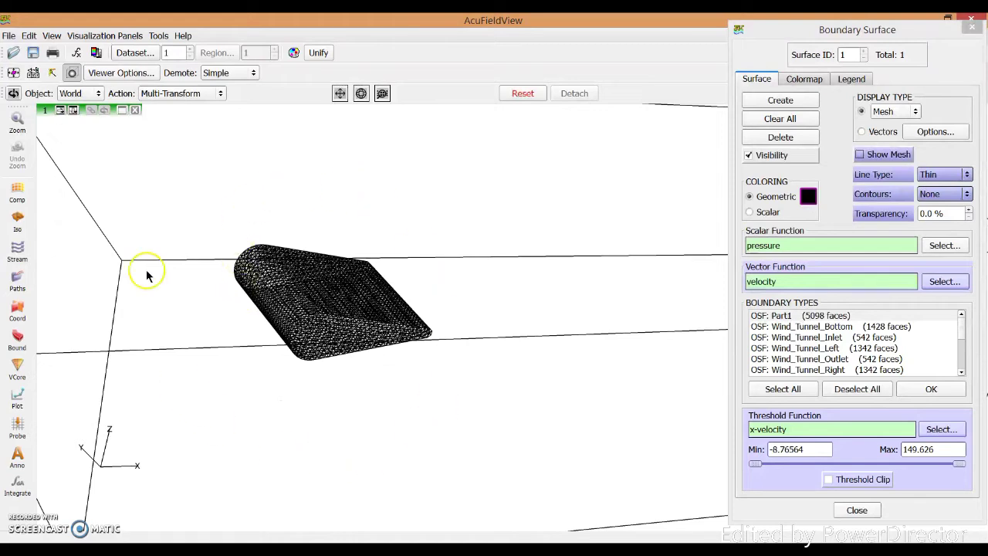
pyautogui.click(52, 36)
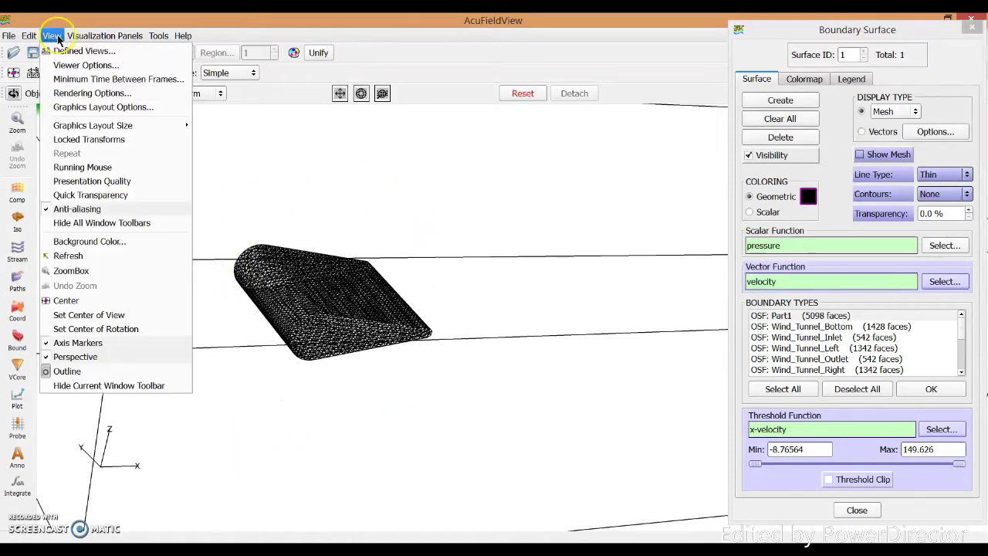
pyautogui.click(75, 357)
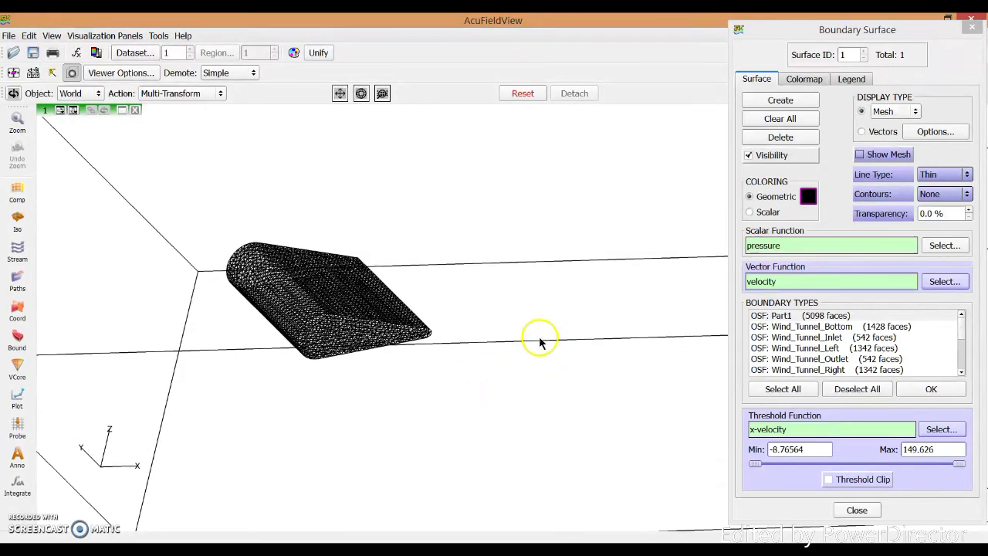
# Step: Color the Part1 boundary surface by the pressure scalar and set its display type to Constant
pyautogui.moveTo(569, 331); pyautogui.dragTo(649, 234)
pyautogui.moveTo(280, 199); pyautogui.dragTo(214, 313)
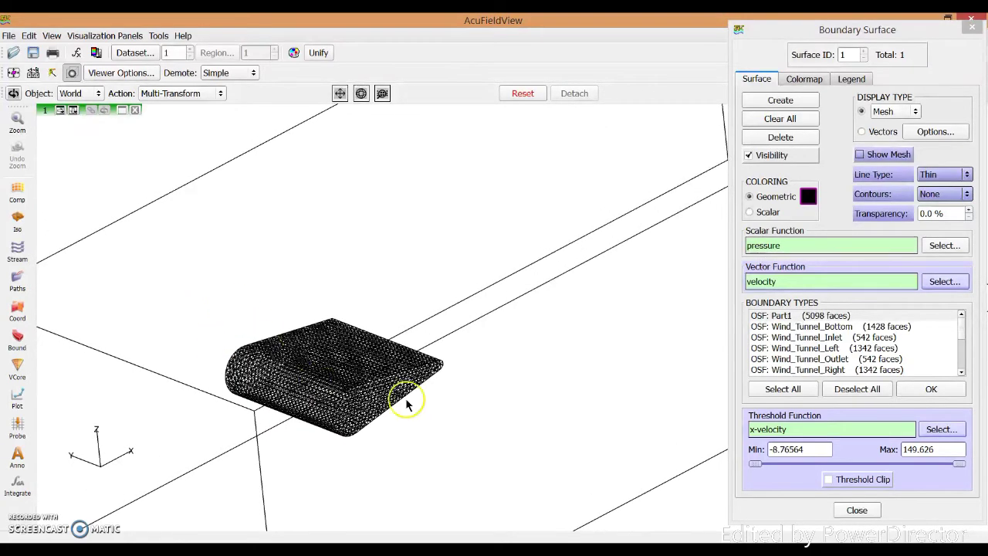
pyautogui.moveTo(404, 394)
pyautogui.mouseDown(button='right')
pyautogui.moveTo(397, 334)
pyautogui.moveTo(401, 369)
pyautogui.moveTo(391, 384)
pyautogui.mouseUp(button='right')
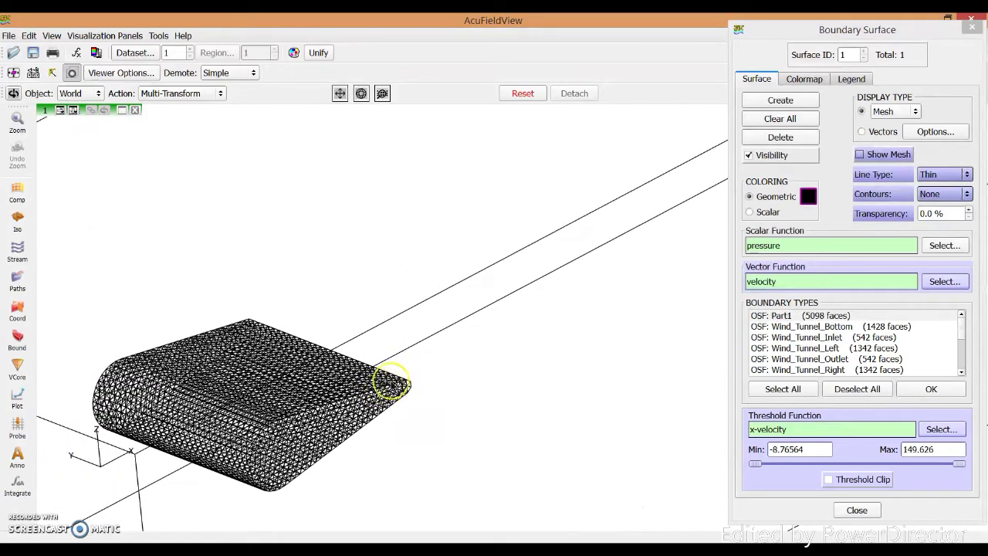
pyautogui.moveTo(401, 434); pyautogui.dragTo(400, 325, button='middle')
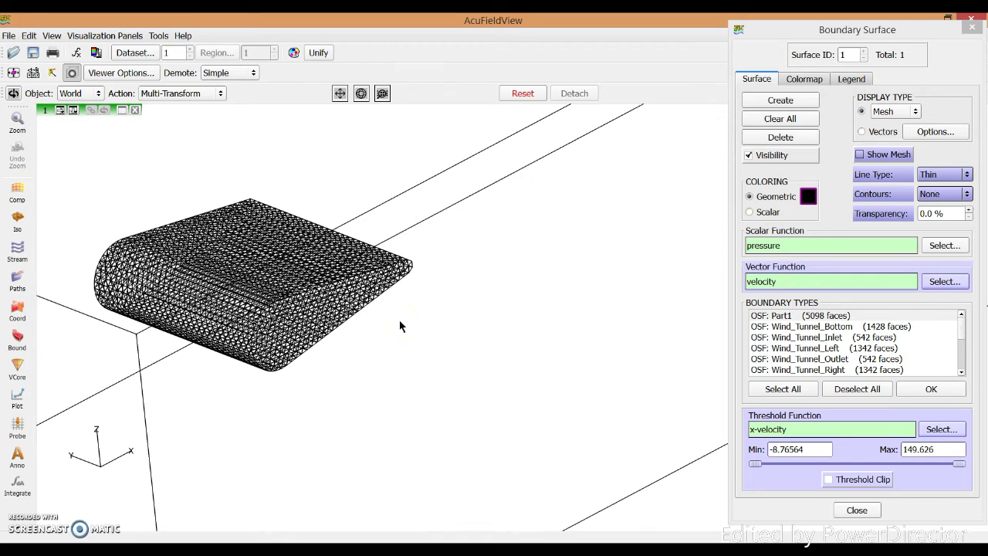
pyautogui.click(750, 215)
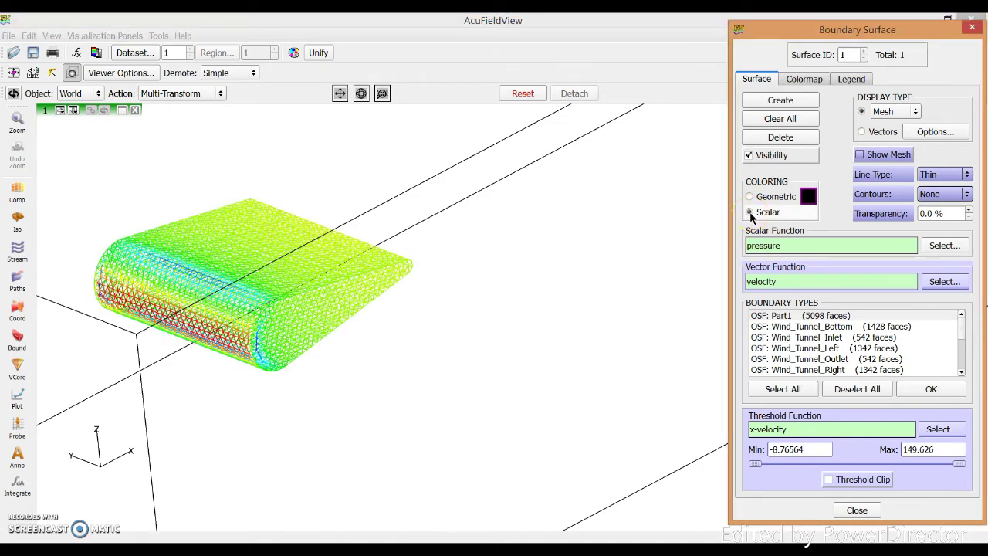
pyautogui.click(877, 114)
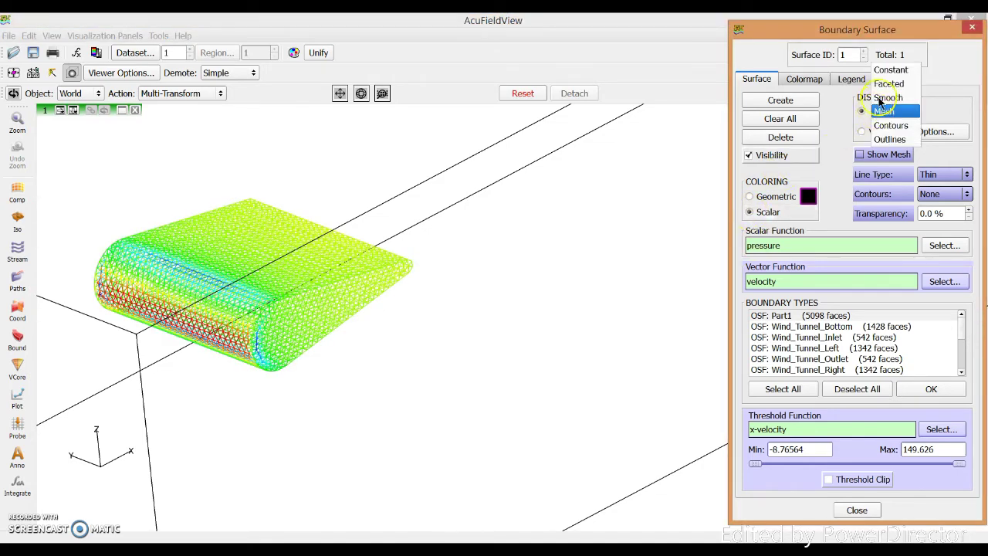
pyautogui.click(884, 71)
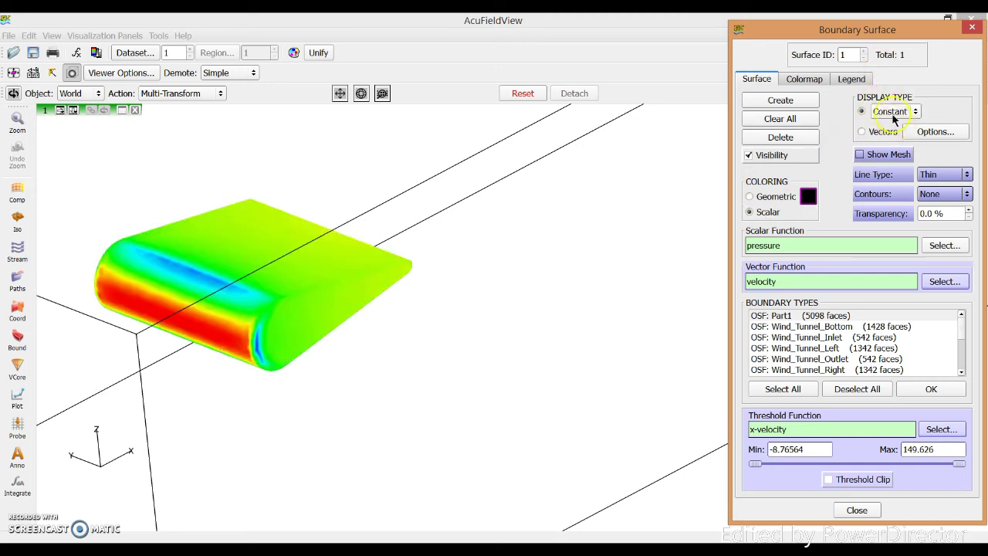
# Step: Try the Faceted, Smooth, Mesh, Contours and Outlines display types on the Part1 boundary surface
pyautogui.click(893, 113)
pyautogui.click(888, 125)
pyautogui.click(891, 112)
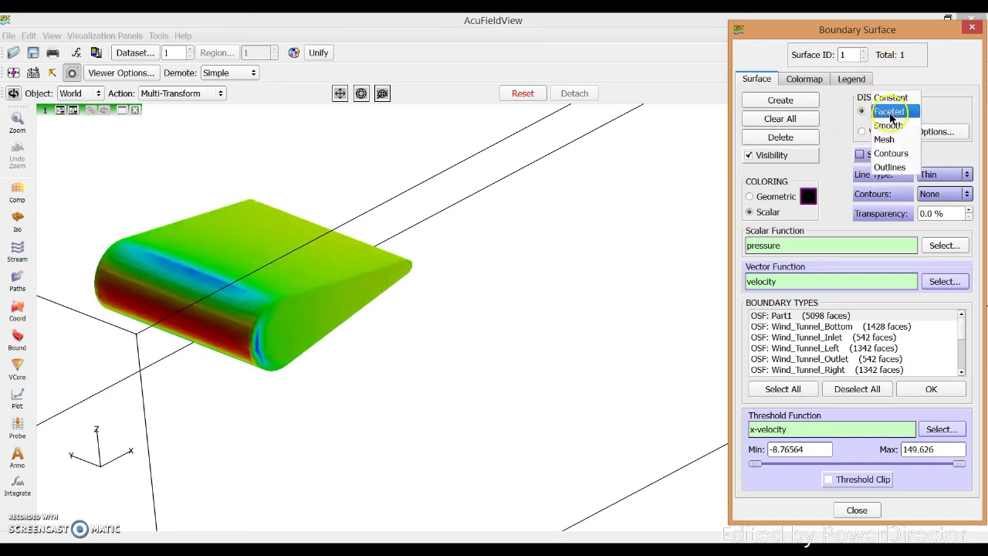
pyautogui.click(888, 125)
pyautogui.click(892, 113)
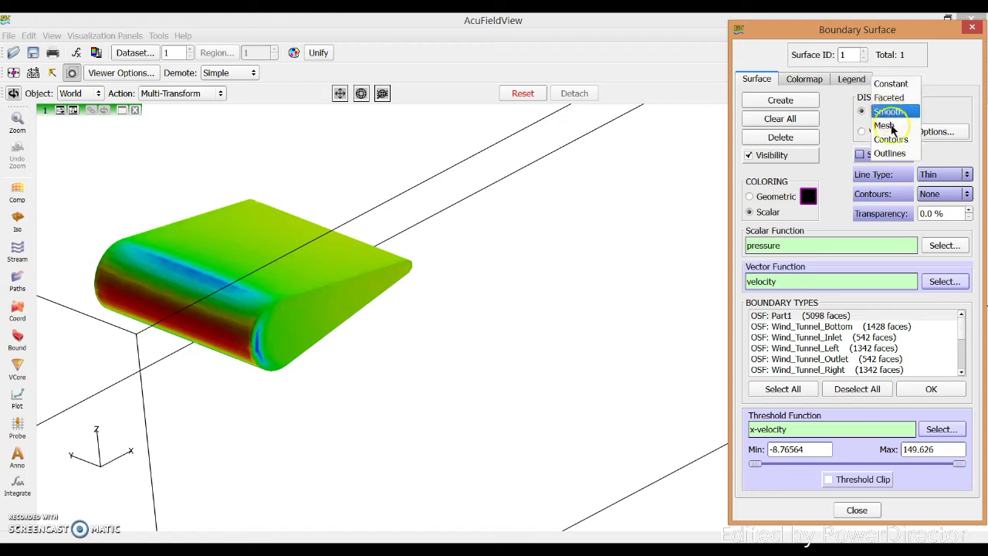
pyautogui.click(888, 125)
pyautogui.click(889, 113)
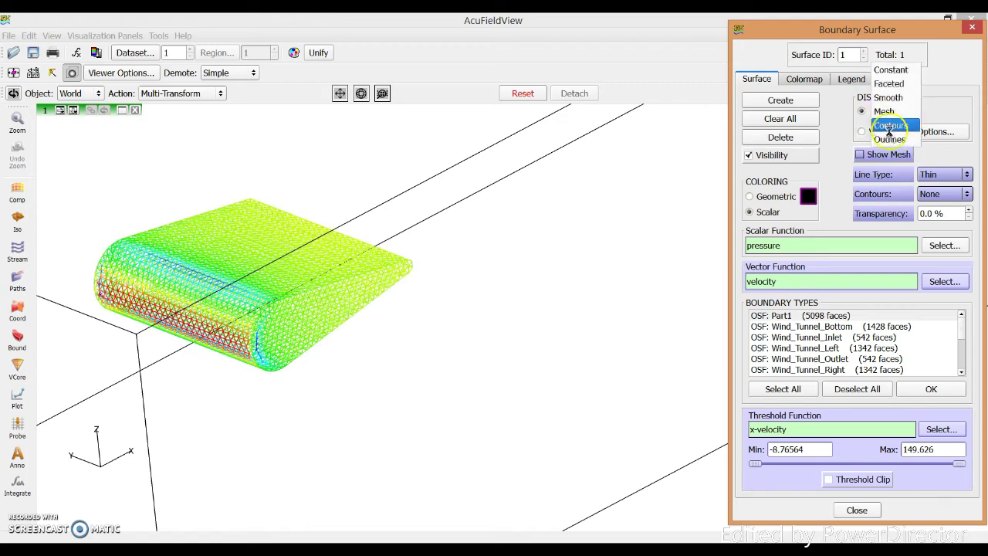
pyautogui.click(890, 125)
pyautogui.click(888, 113)
pyautogui.click(890, 126)
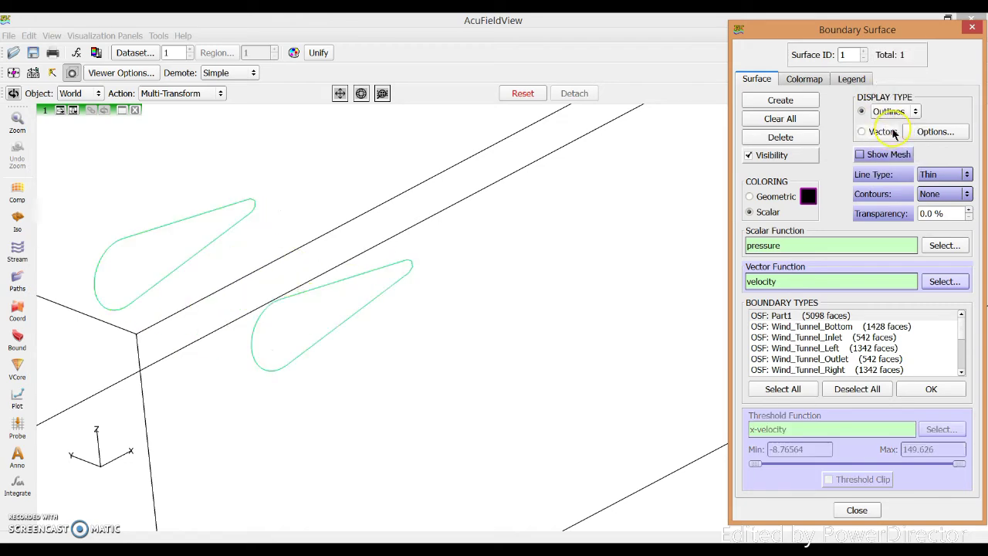
# Step: Try the Smooth display type on the boundary surface and settle on Faceted
pyautogui.click(890, 112)
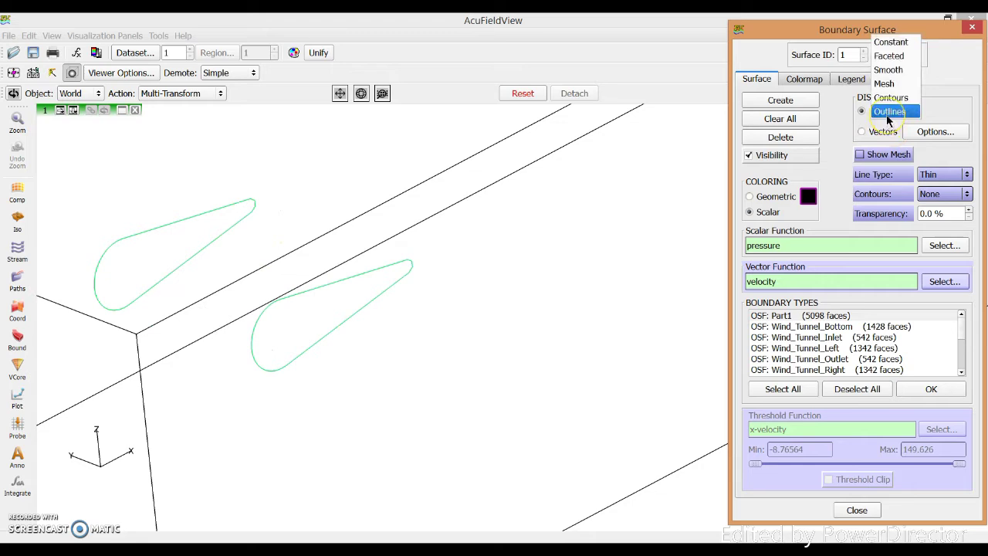
pyautogui.click(895, 70)
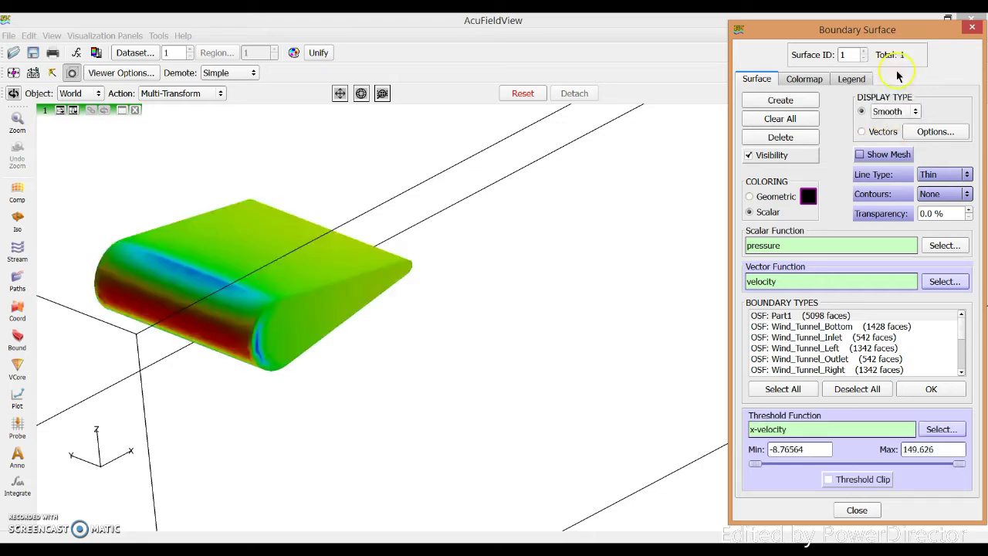
pyautogui.click(892, 114)
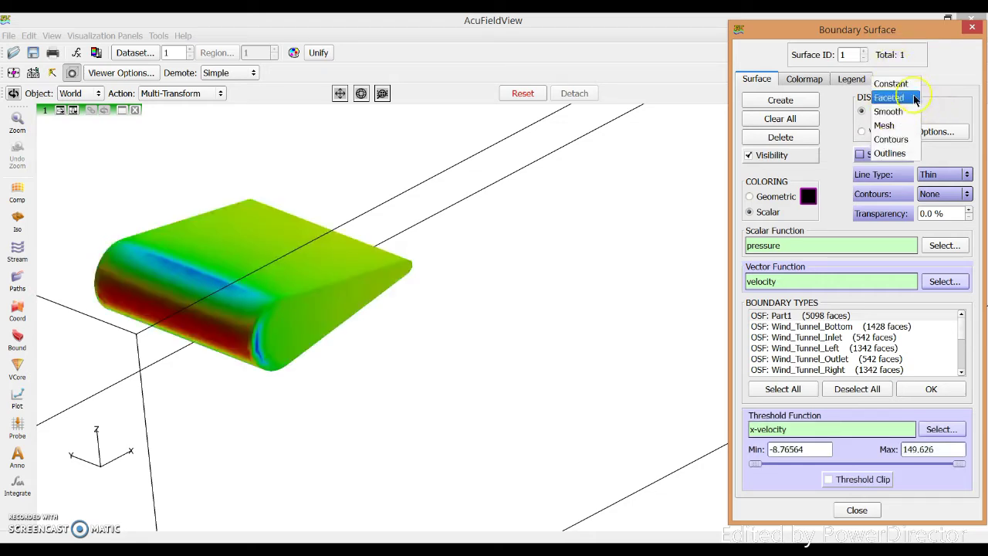
pyautogui.click(910, 98)
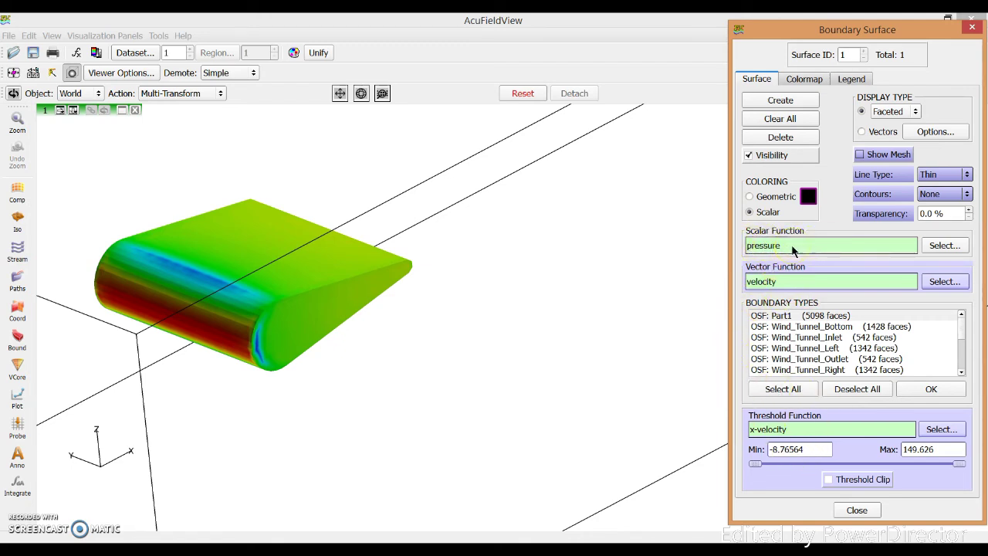
# Step: Review the pressure colormap's range and the available colormap types, keeping Spectrum
pyautogui.click(787, 81)
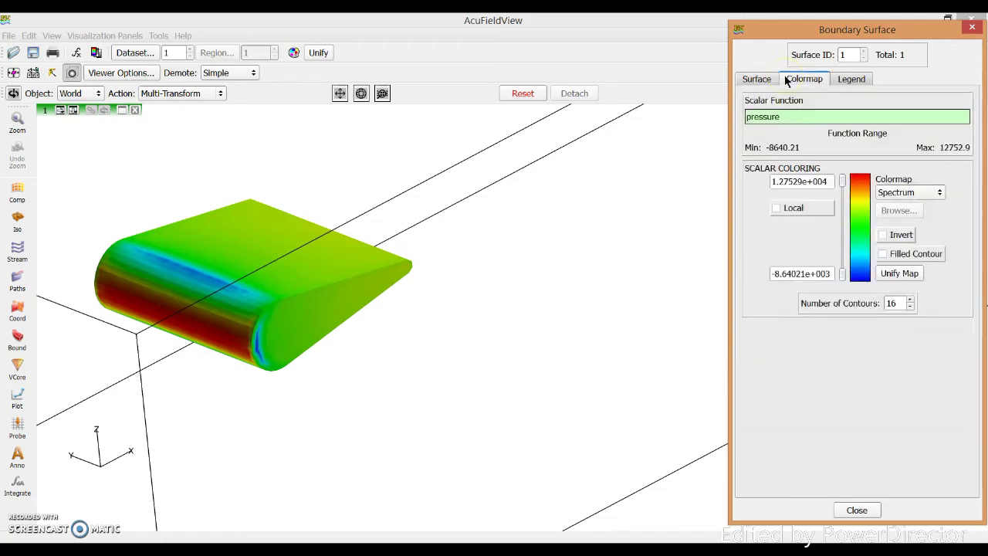
pyautogui.click(860, 292)
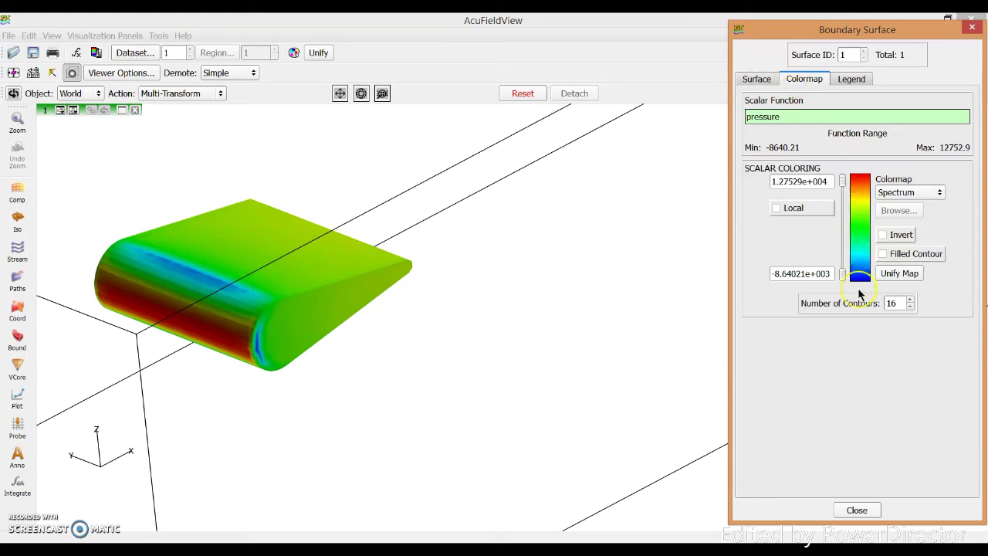
pyautogui.click(937, 195)
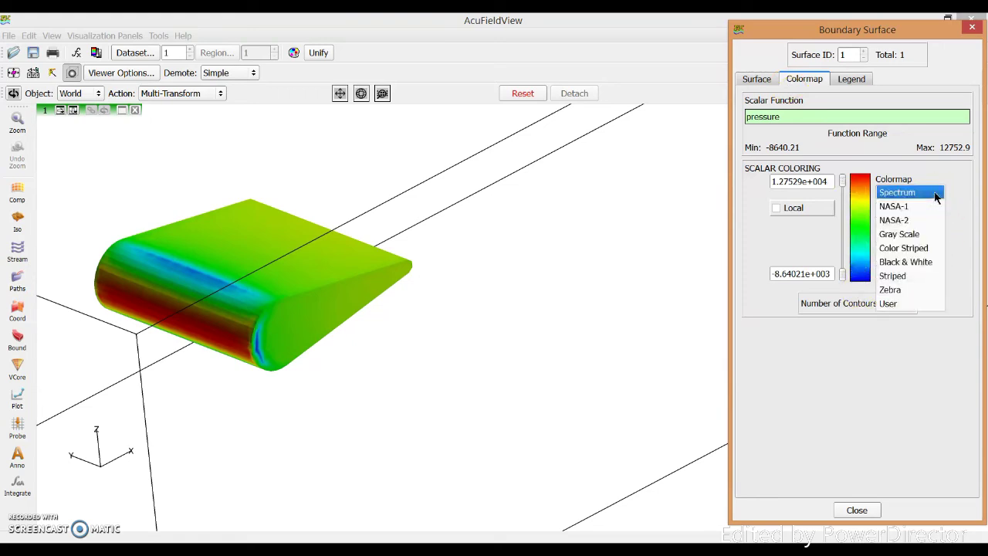
pyautogui.click(931, 172)
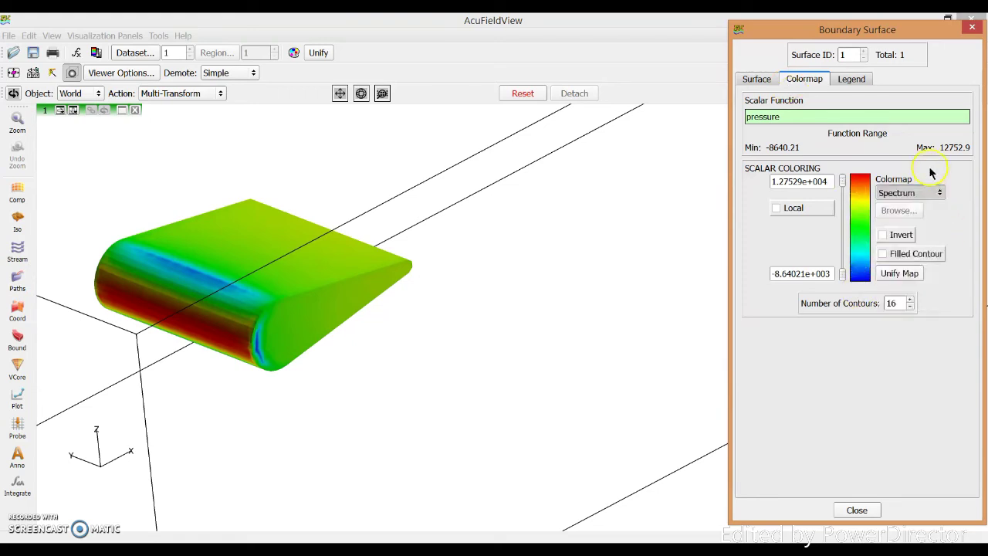
# Step: Show the pressure legend, color its labels by Scalar and choose black as their geometric color
pyautogui.click(850, 79)
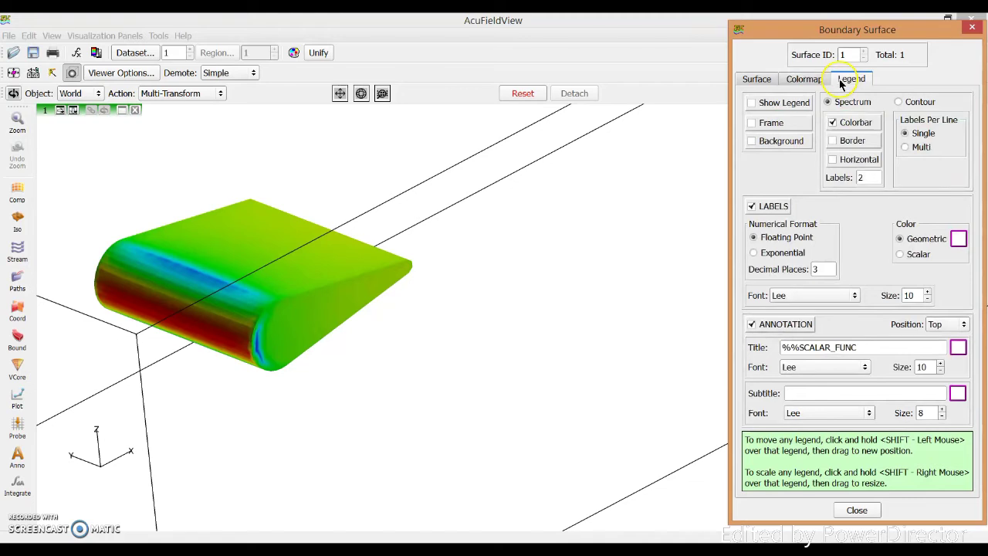
pyautogui.click(752, 104)
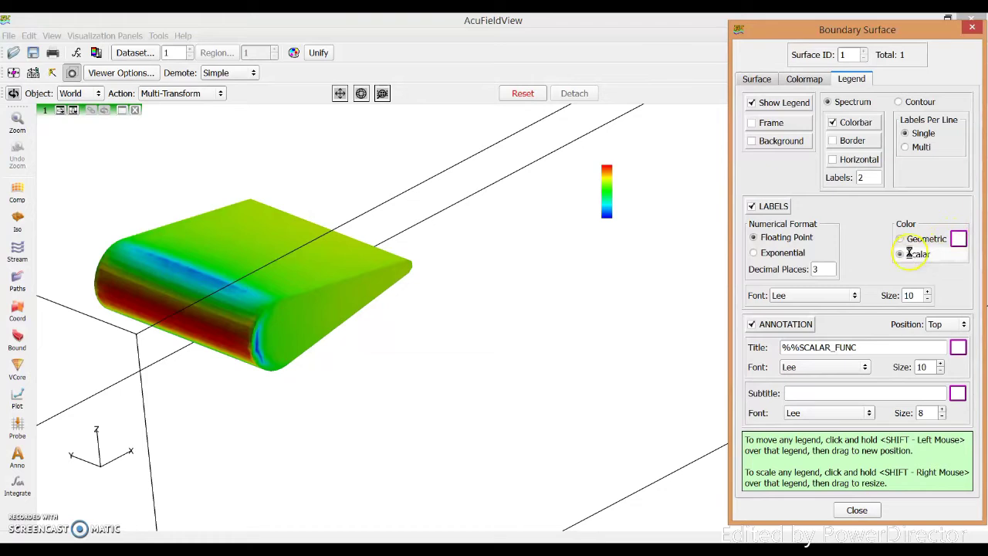
pyautogui.click(960, 241)
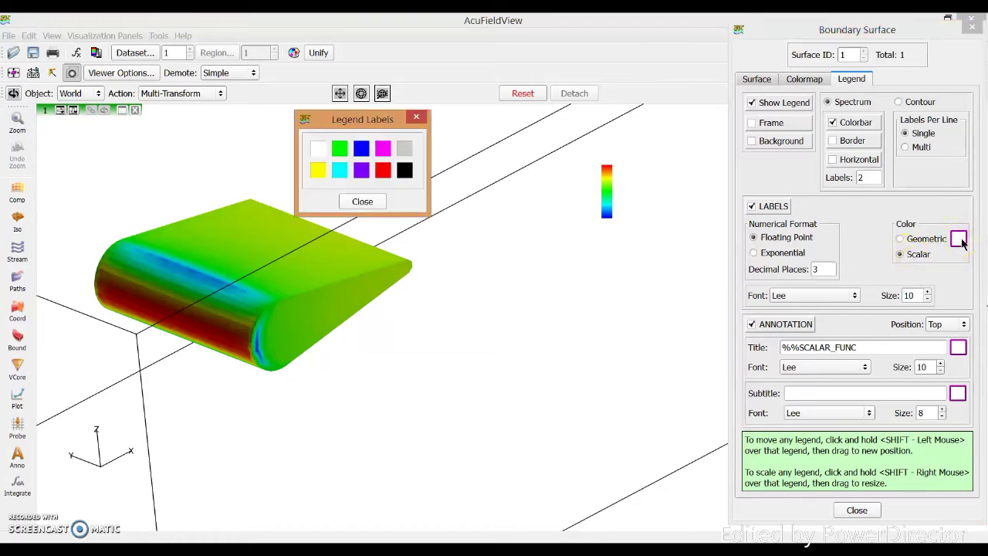
pyautogui.click(403, 172)
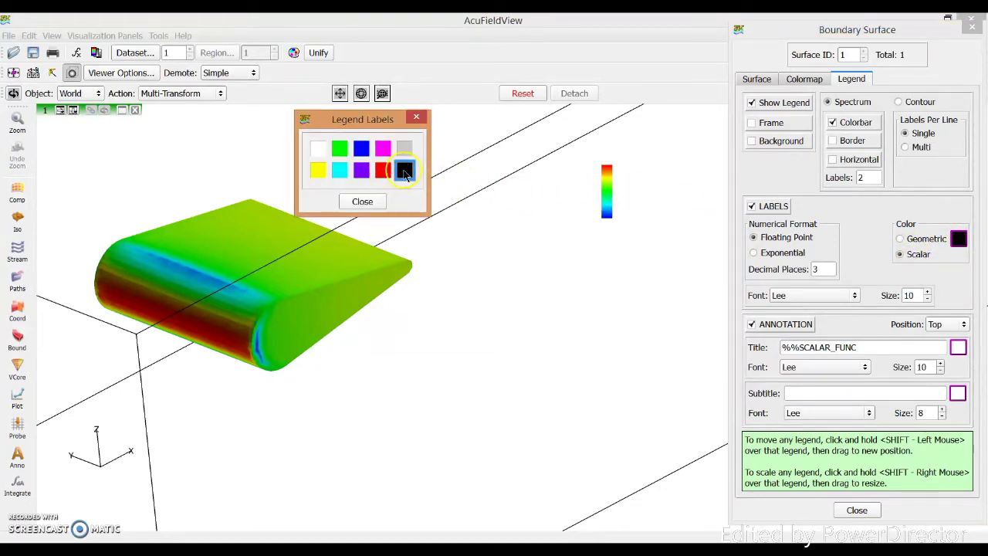
pyautogui.click(356, 202)
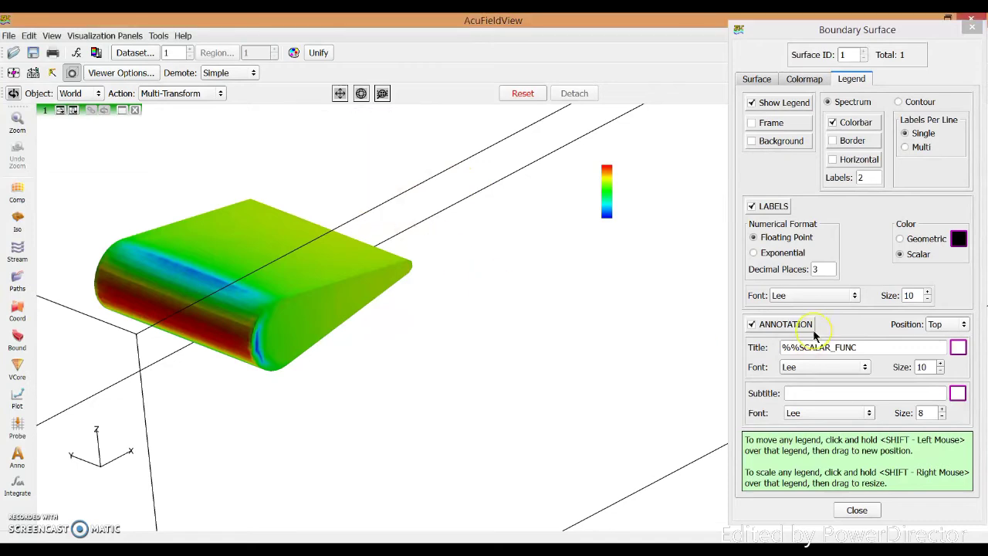
# Step: Set the legend's label count to 10 and enlarge the legend vertically to fit its labels
pyautogui.click(812, 213)
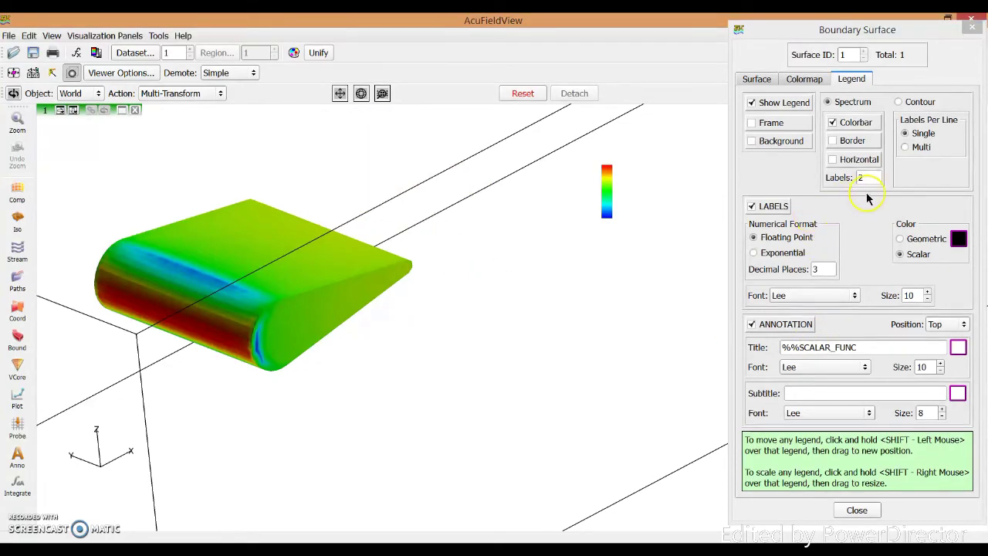
pyautogui.moveTo(867, 181); pyautogui.dragTo(852, 184)
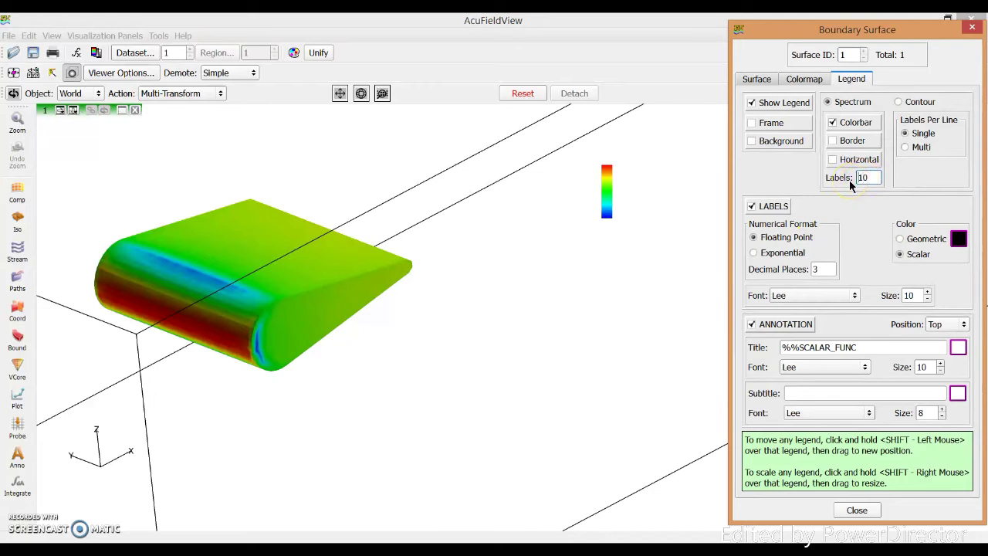
pyautogui.click(607, 199)
pyautogui.keyDown('shift'); pyautogui.click(606, 196); pyautogui.keyUp('shift')
pyautogui.keyDown('shift'); pyautogui.moveTo(613, 194); pyautogui.dragTo(602, 240, button='right'); pyautogui.keyUp('shift')
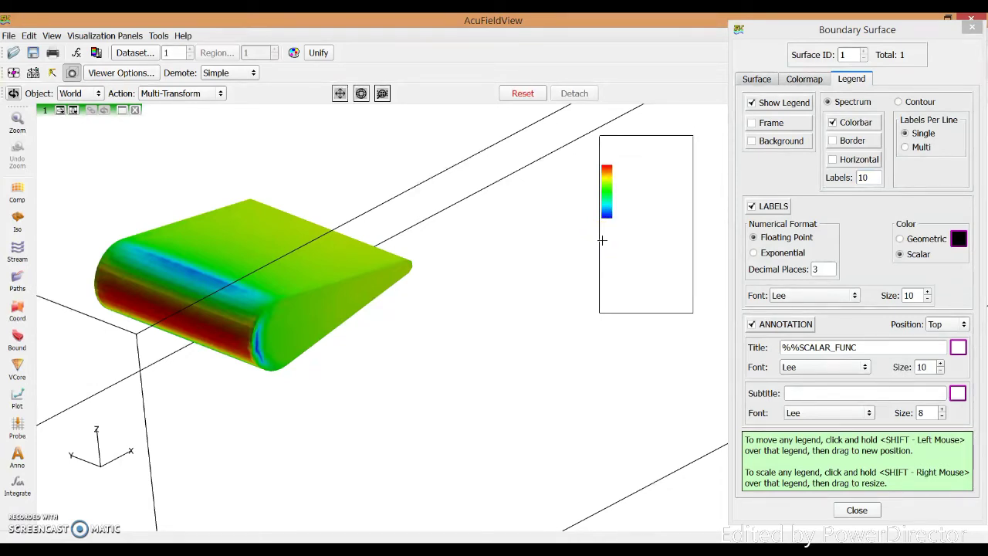
pyautogui.moveTo(602, 241)
pyautogui.keyDown('shift'); pyautogui.mouseDown(button='right')
pyautogui.moveTo(605, 263)
pyautogui.moveTo(607, 236)
pyautogui.mouseUp(button='right'); pyautogui.keyUp('shift')
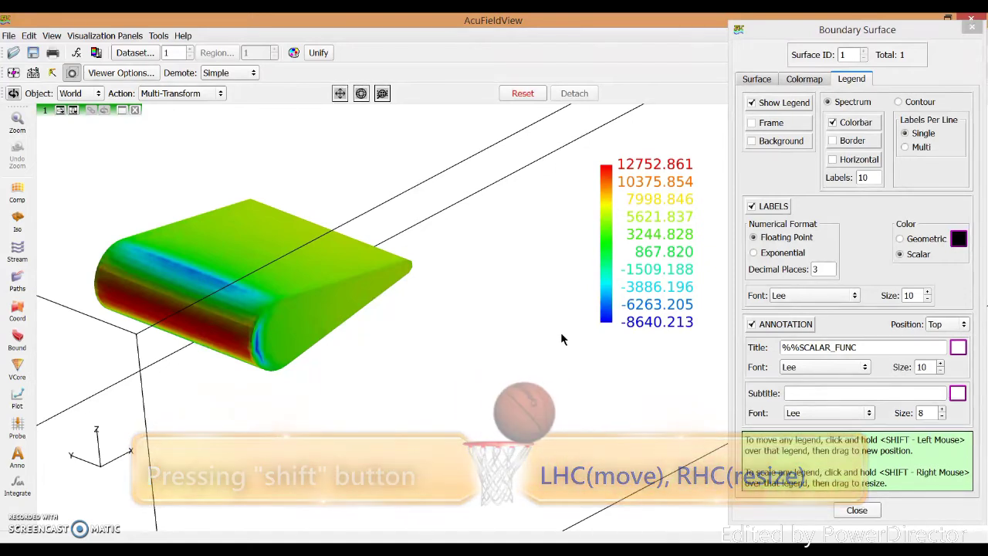
# Step: Move the pressure legend slightly closer to the wing and a little lower in the graphics window
pyautogui.click(607, 260)
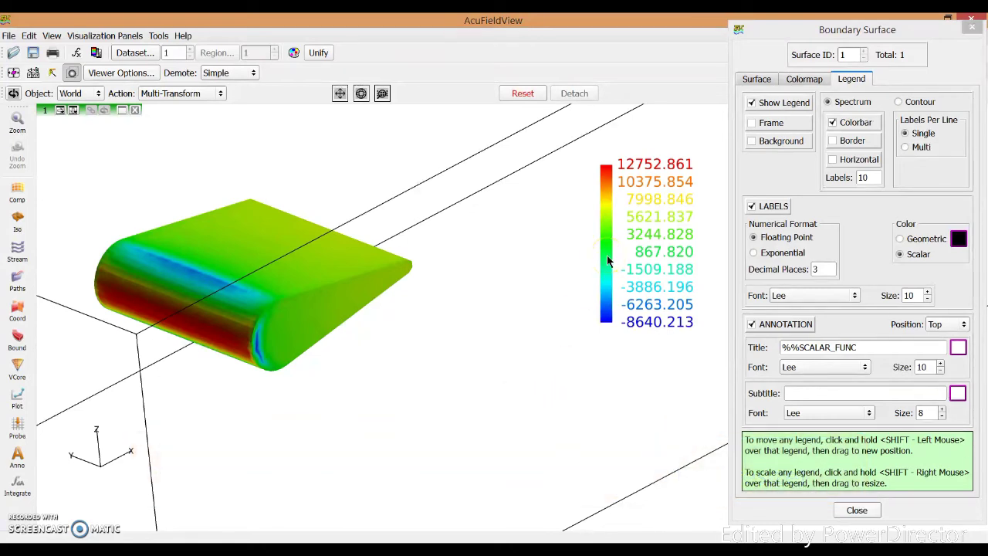
pyautogui.keyDown('shift'); pyautogui.click(597, 260); pyautogui.keyUp('shift')
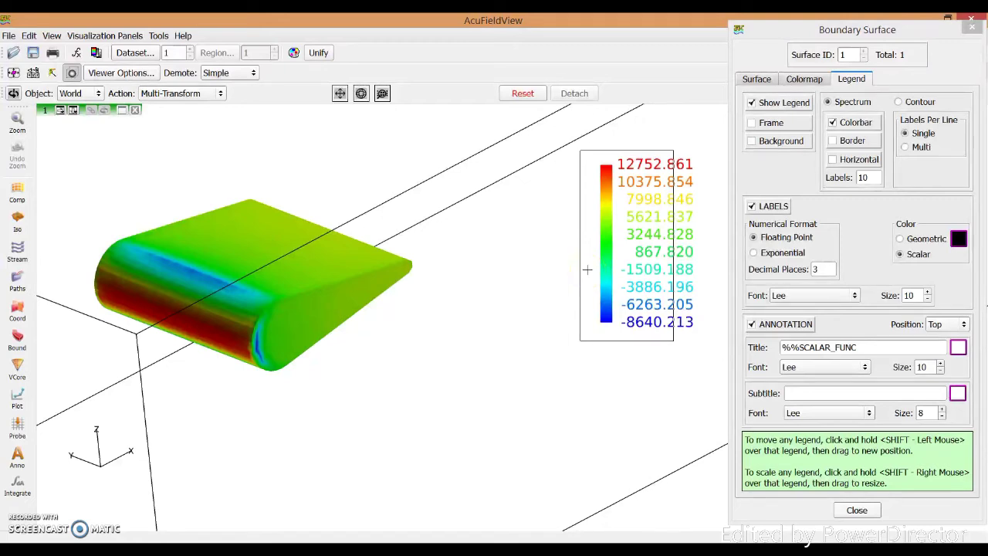
pyautogui.keyDown('shift'); pyautogui.moveTo(587, 269); pyautogui.dragTo(585, 270); pyautogui.keyUp('shift')
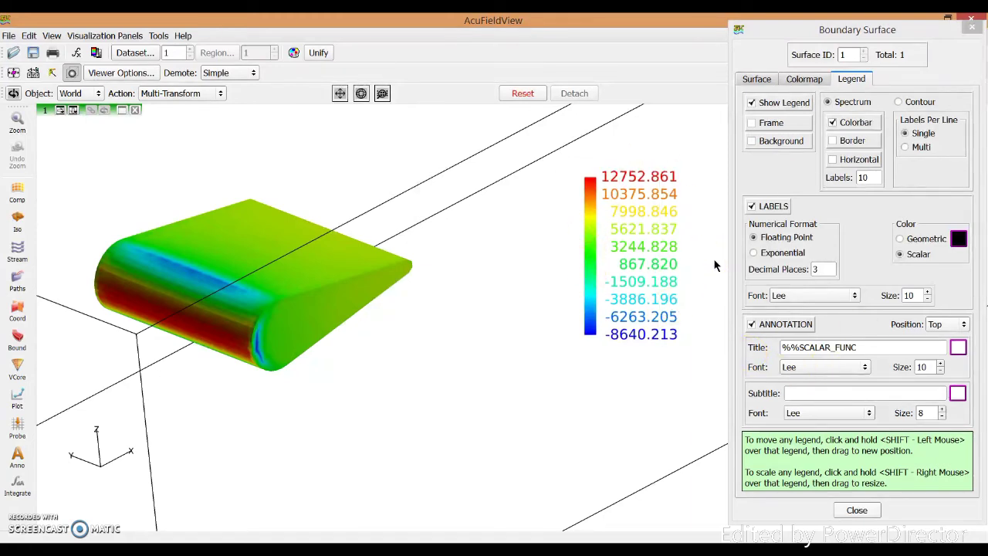
# Step: Try Multi labels per line and the Contour legend style, returning to Single and Spectrum
pyautogui.click(914, 147)
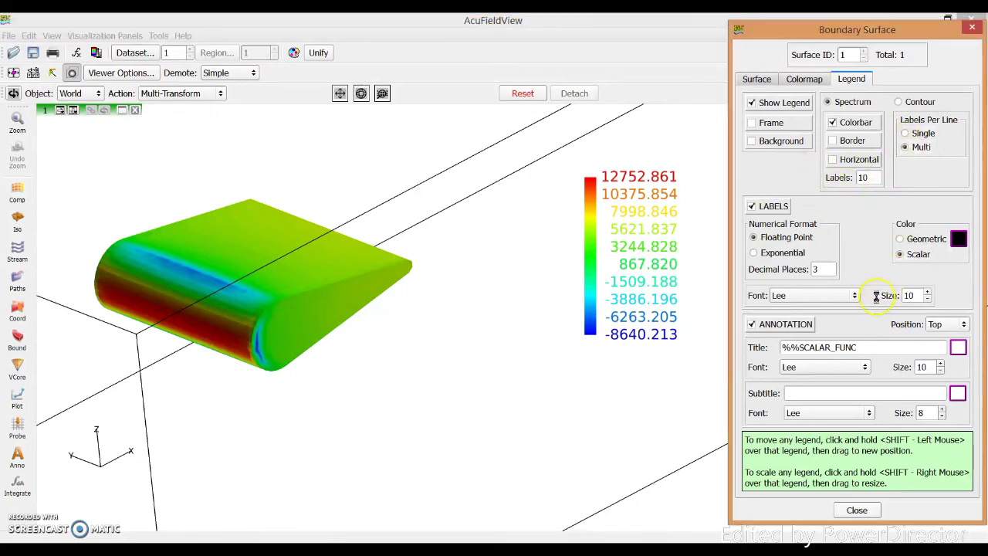
pyautogui.click(911, 132)
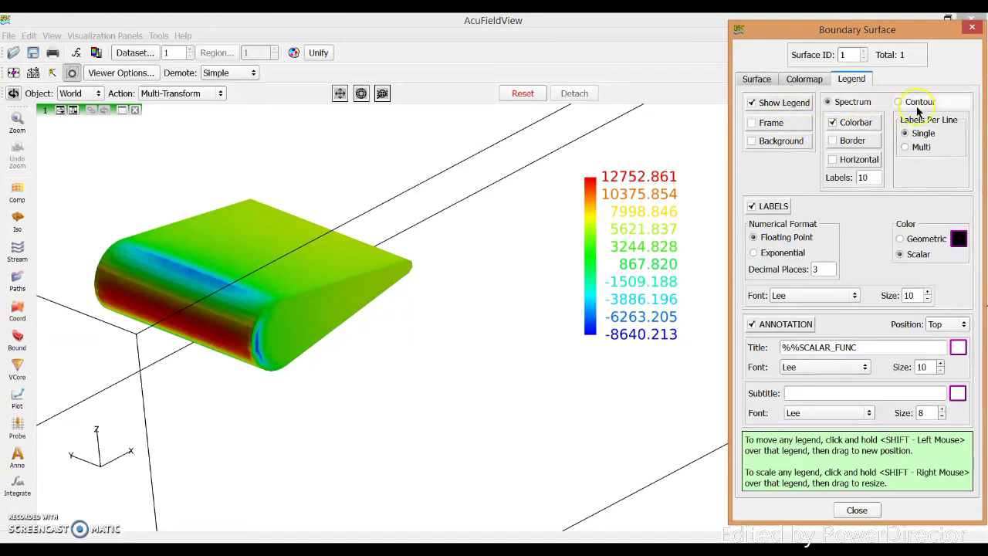
pyautogui.click(917, 106)
pyautogui.click(829, 102)
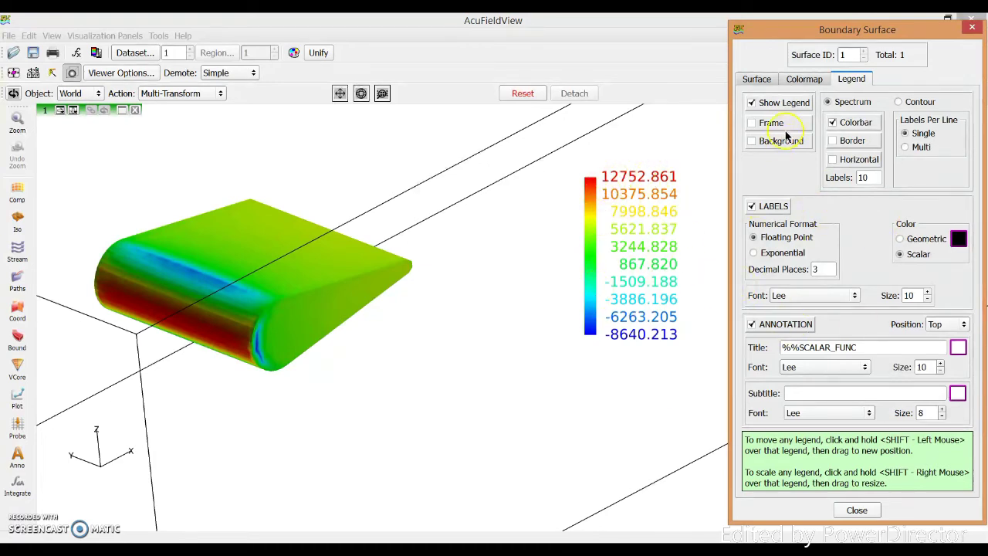
# Step: Try the Local range option for the pressure scalar coloring and turn it back off
pyautogui.click(805, 80)
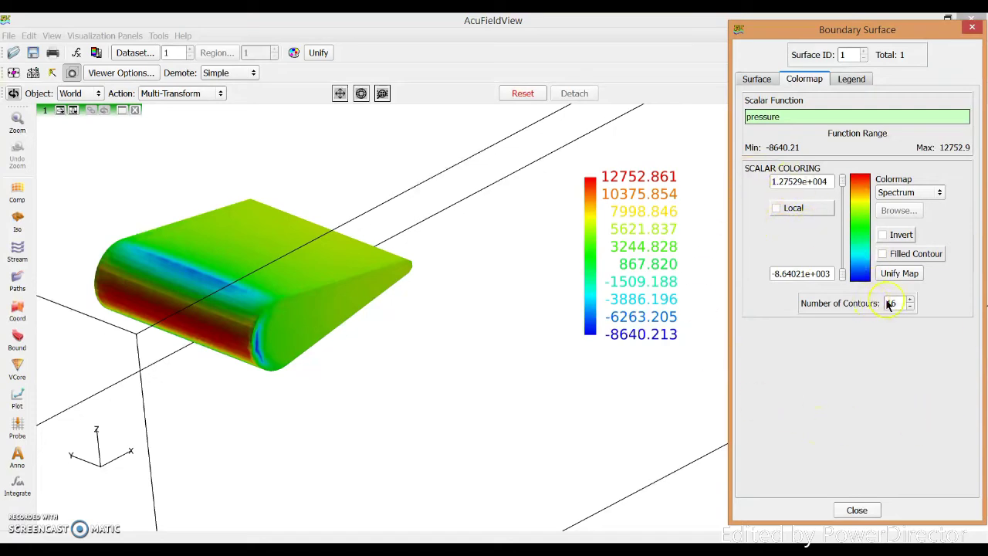
pyautogui.click(778, 210)
pyautogui.click(779, 210)
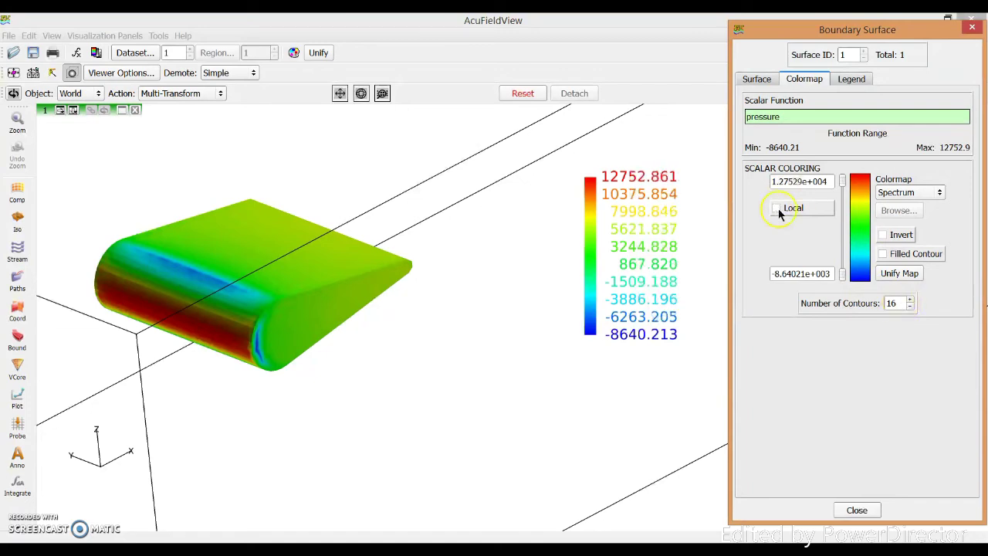
# Step: Change the boundary surface's scalar function to x-velocity
pyautogui.click(758, 79)
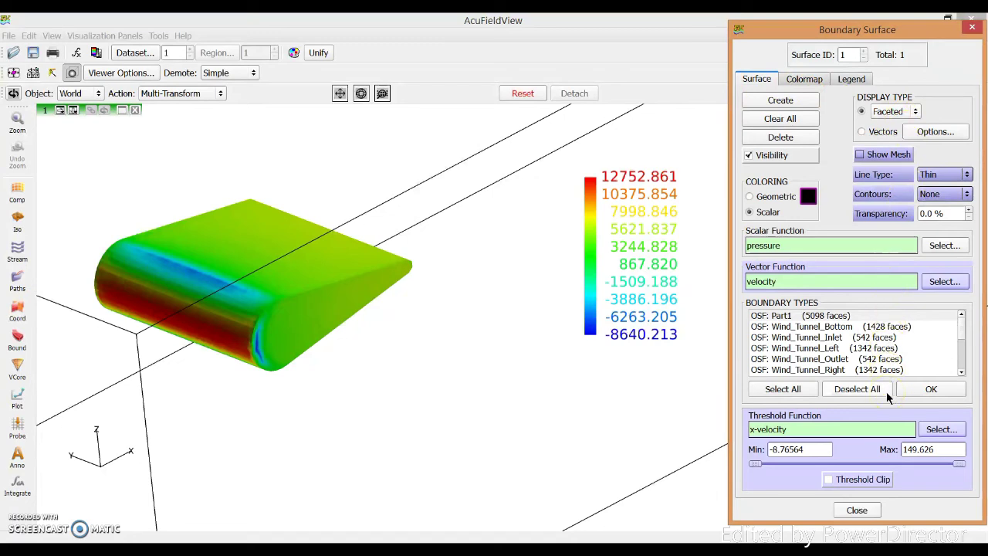
pyautogui.click(943, 247)
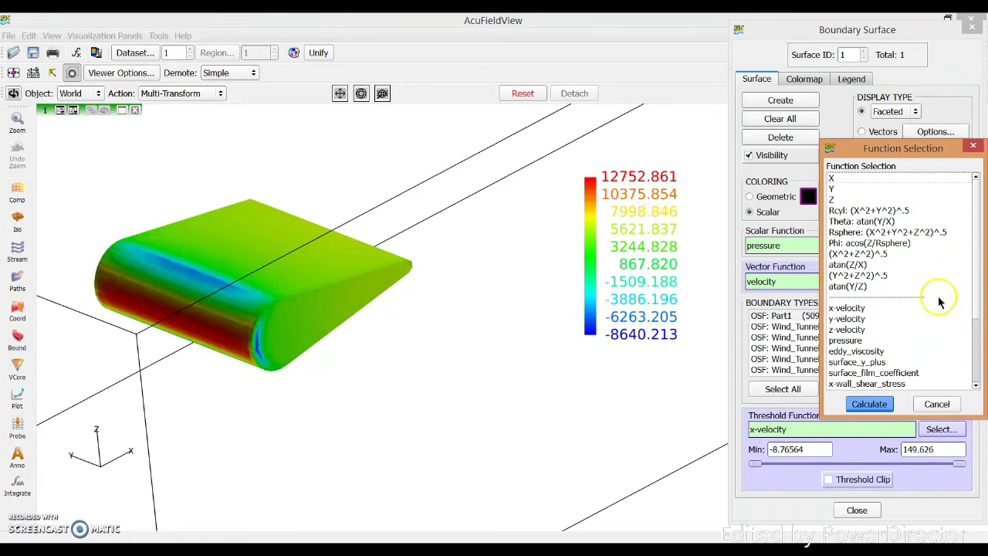
pyautogui.click(859, 308)
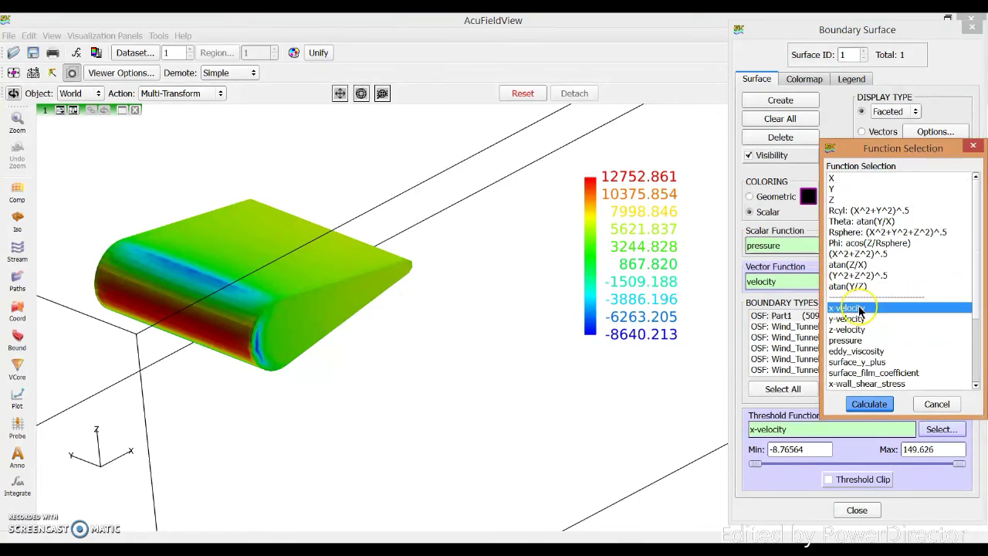
pyautogui.click(870, 404)
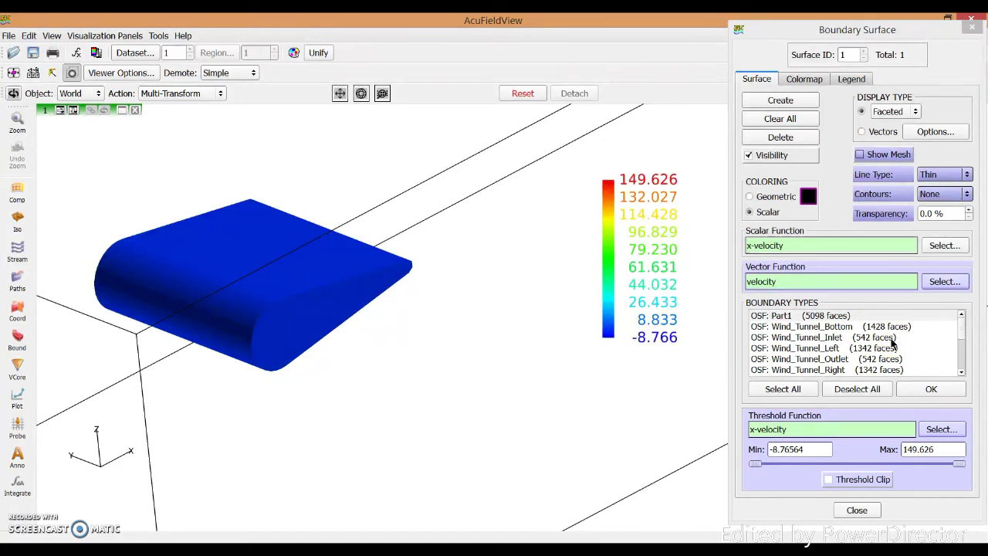
# Step: Move the x-velocity legend closer to the wing and slightly lower
pyautogui.click(573, 253)
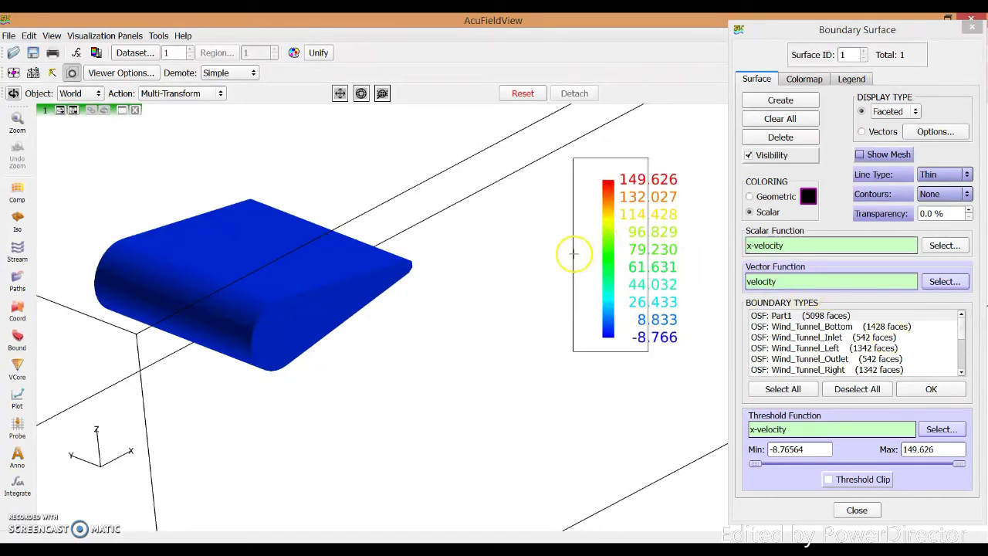
pyautogui.moveTo(573, 254)
pyautogui.mouseDown()
pyautogui.moveTo(578, 260)
pyautogui.moveTo(546, 265)
pyautogui.moveTo(554, 260)
pyautogui.mouseUp()
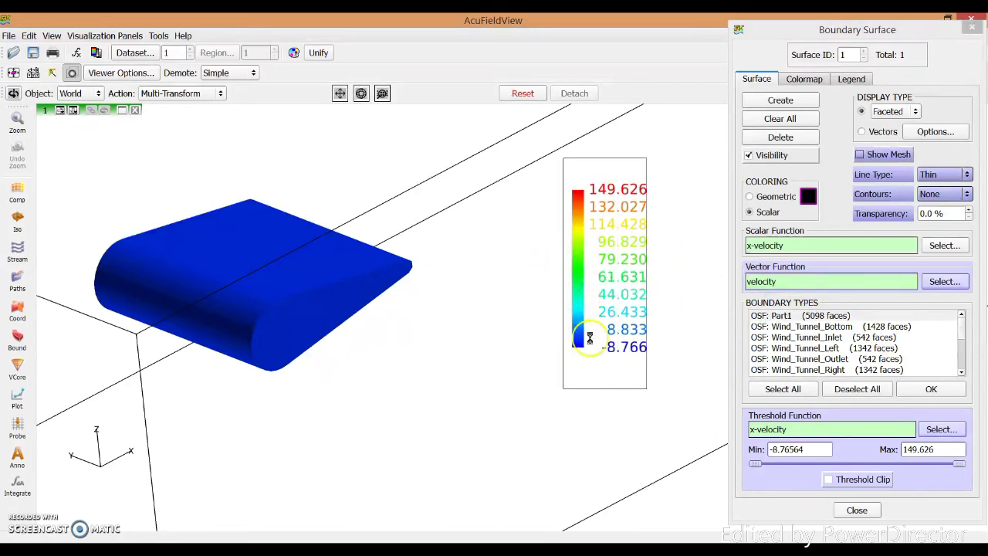
# Step: Enlarge the x-velocity legend beside the wing
pyautogui.moveTo(631, 390); pyautogui.dragTo(594, 311)
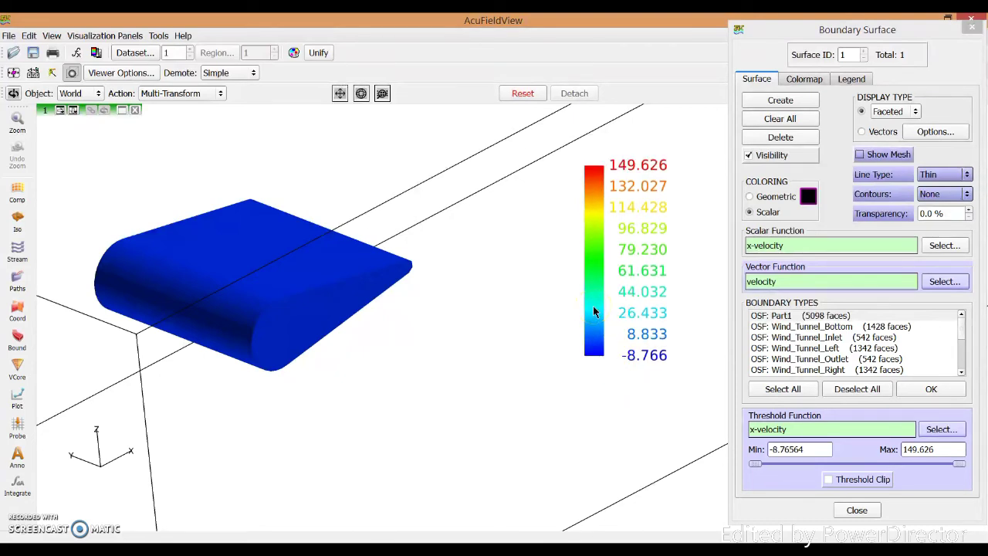
# Step: Try the Show Mesh option on the wing's boundary surface and turn it back off
pyautogui.click(860, 155)
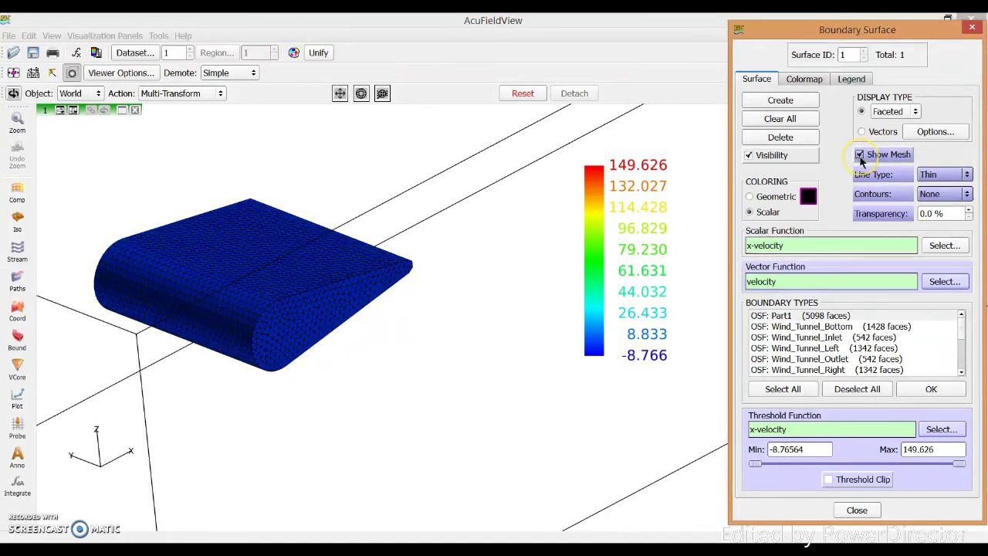
pyautogui.click(861, 155)
pyautogui.click(860, 156)
pyautogui.click(861, 156)
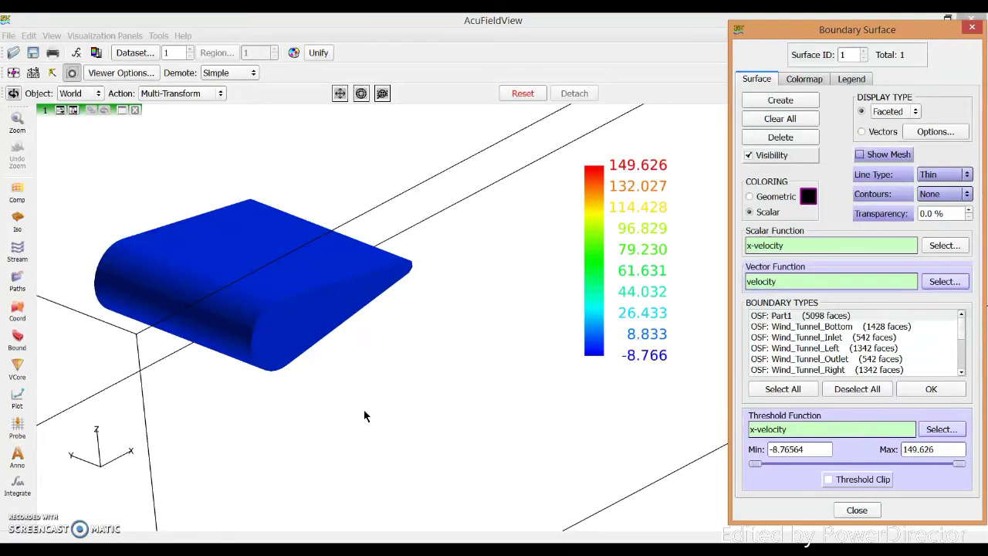
# Step: Orient the model to the defined -Y viewing direction to see the wing's side profile
pyautogui.click(33, 73)
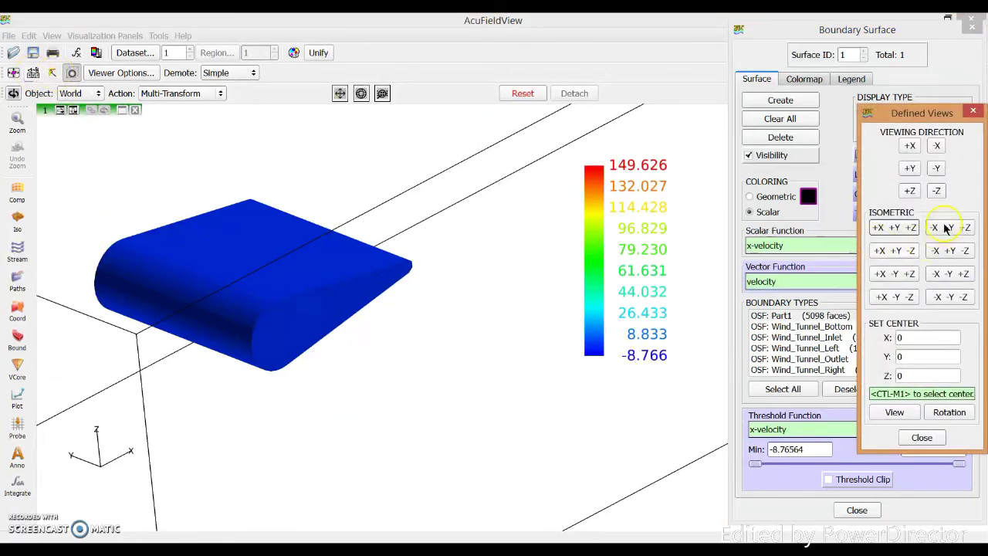
pyautogui.click(910, 167)
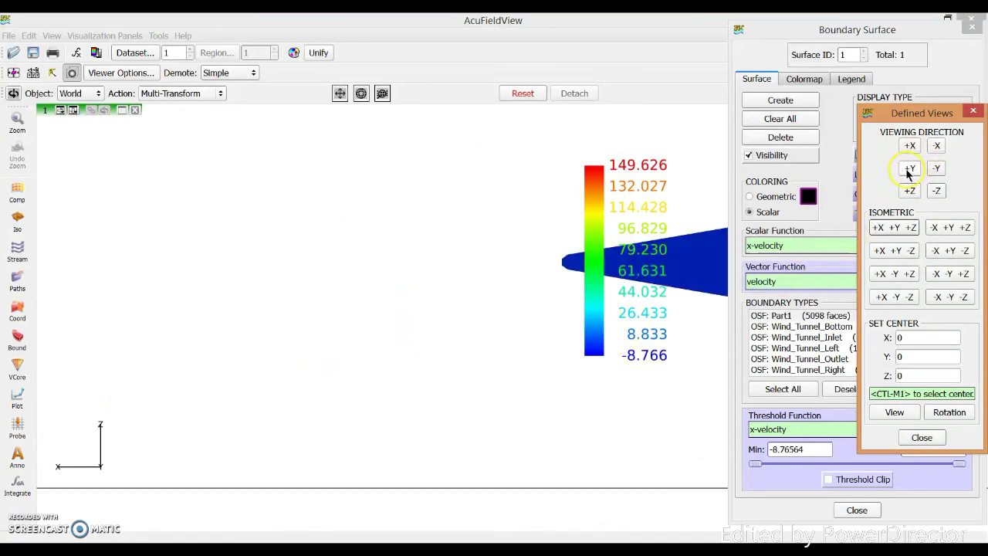
pyautogui.click(937, 168)
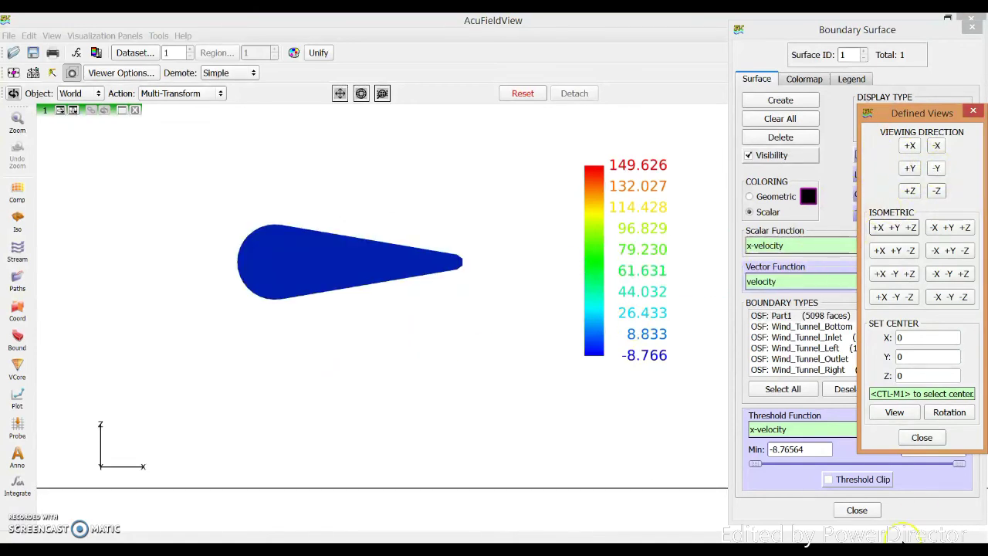
pyautogui.click(914, 437)
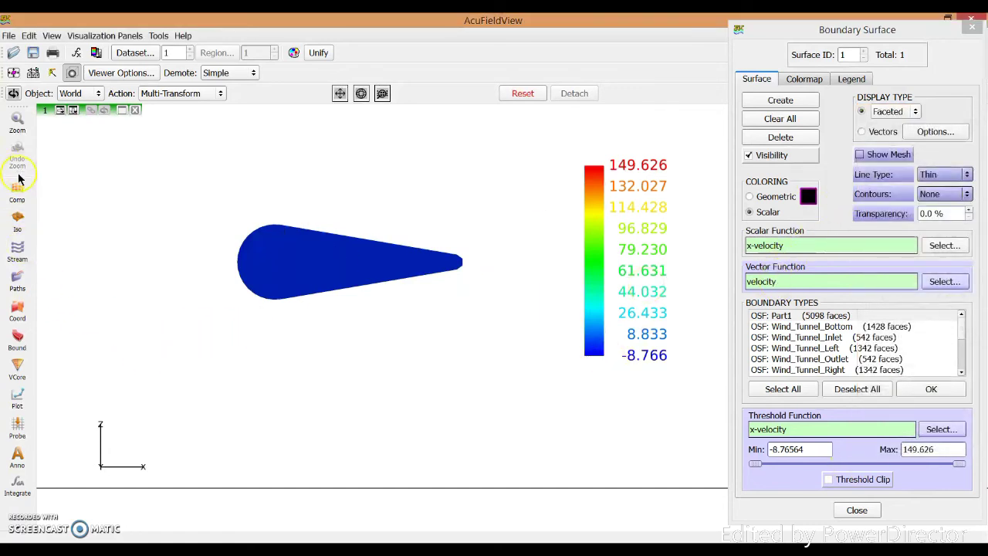
# Step: Create a coordinate surface and set its coordinate plane to Y
pyautogui.click(20, 308)
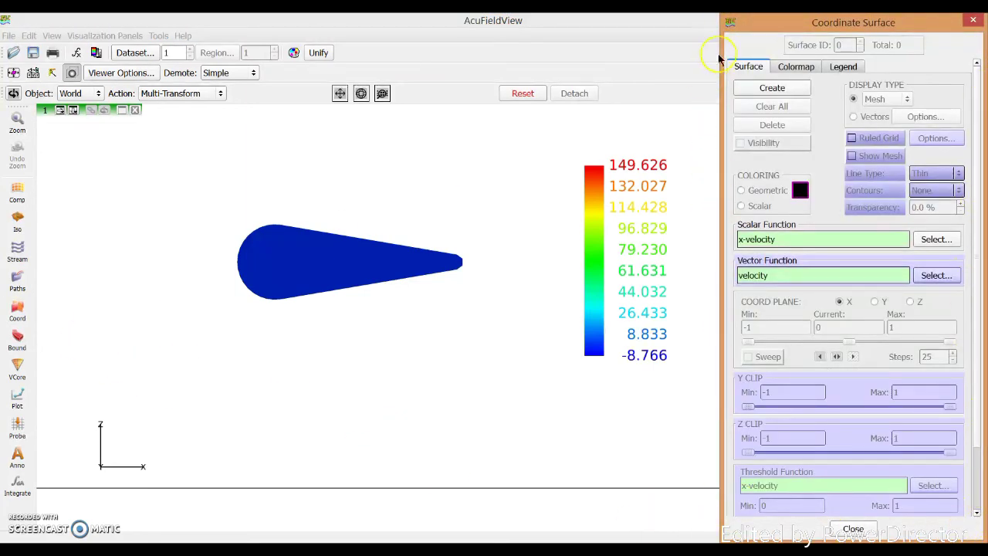
pyautogui.click(771, 88)
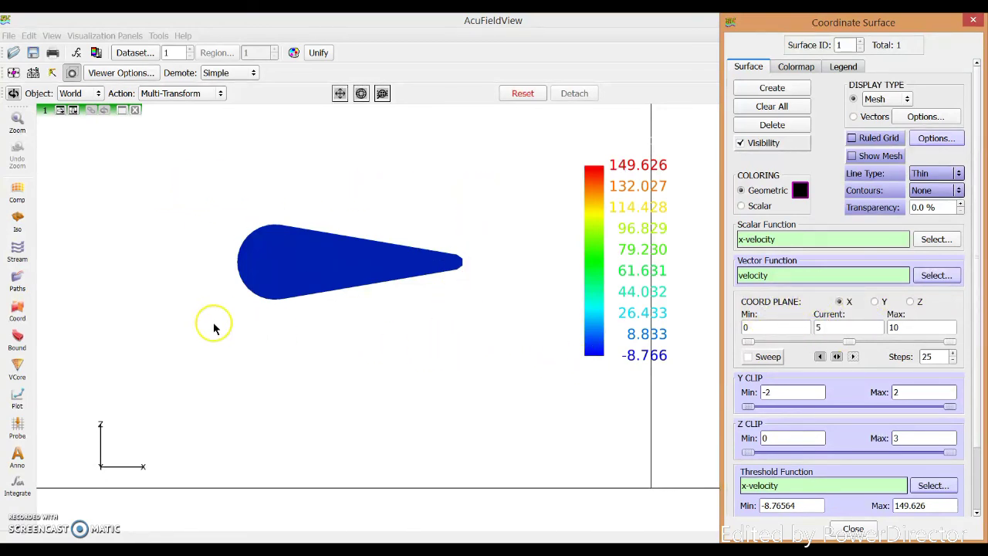
pyautogui.click(877, 302)
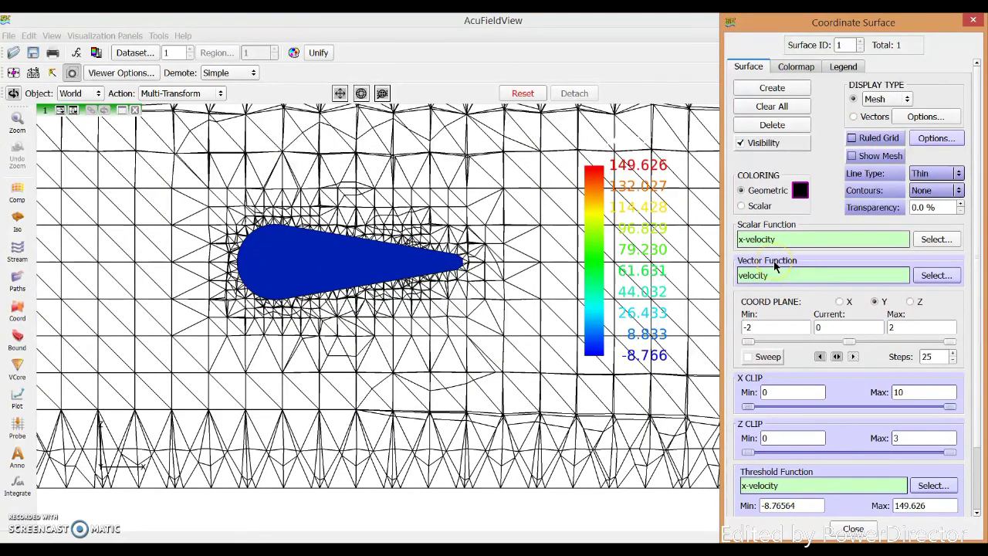
# Step: Apply Scalar coloring to the Y-plane coordinate surface and set its display type to Smooth
pyautogui.click(742, 205)
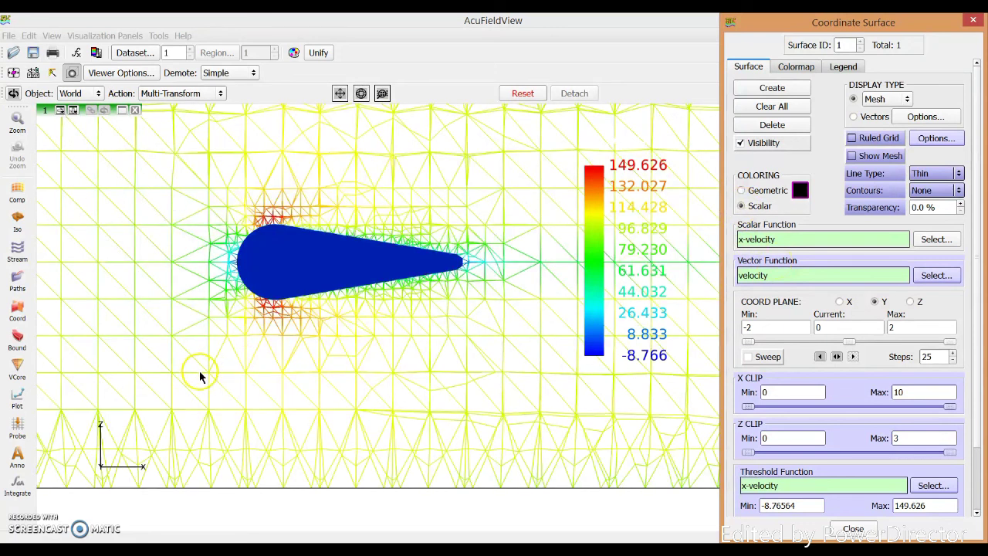
pyautogui.click(881, 99)
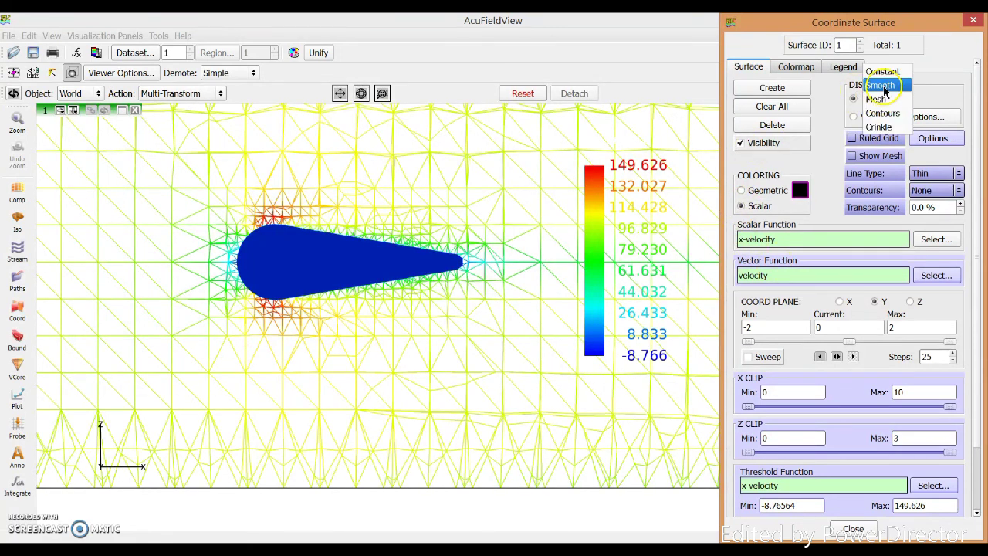
pyautogui.click(879, 82)
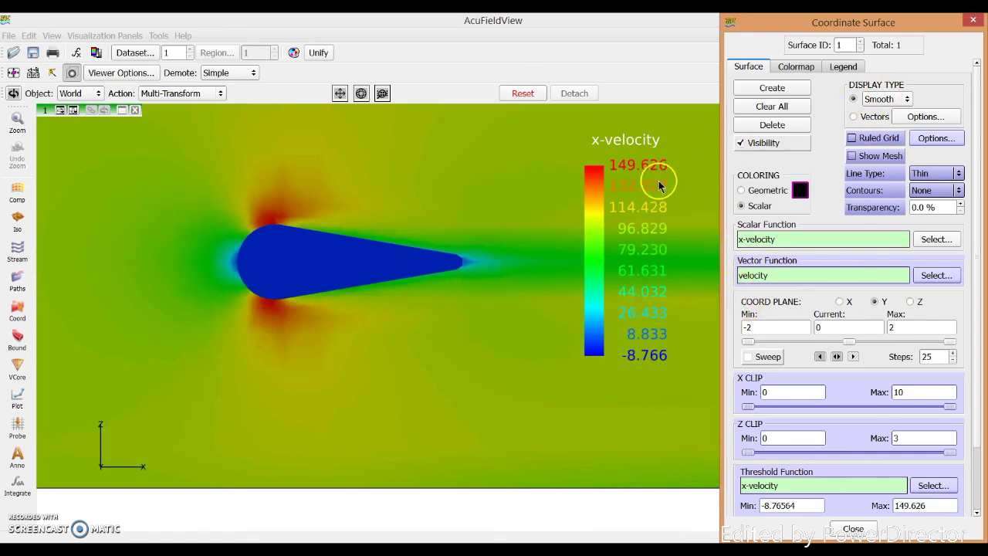
# Step: Show the coordinate surface's x-velocity legend and turn off the visibility of the wing's boundary surface
pyautogui.click(843, 67)
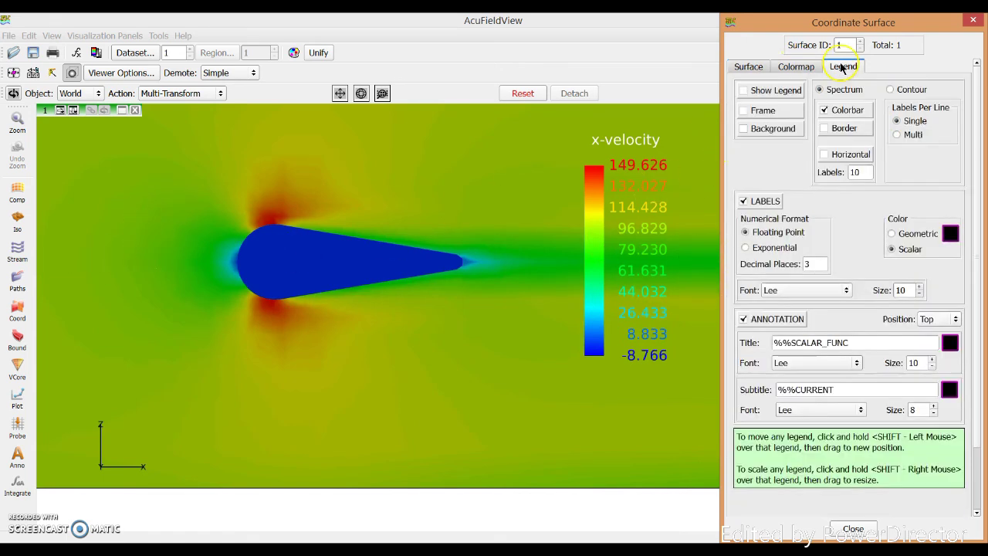
pyautogui.click(782, 90)
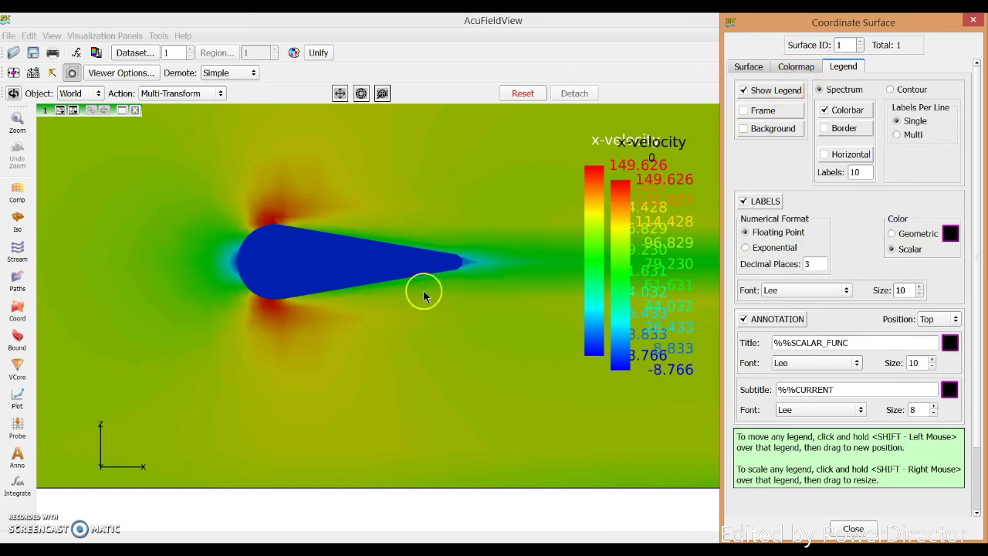
pyautogui.click(17, 339)
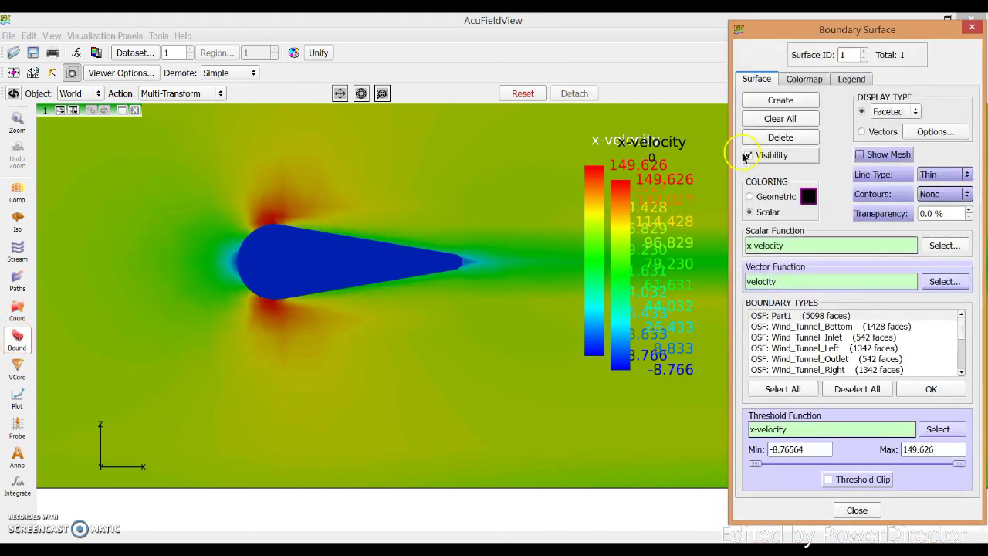
pyautogui.click(748, 155)
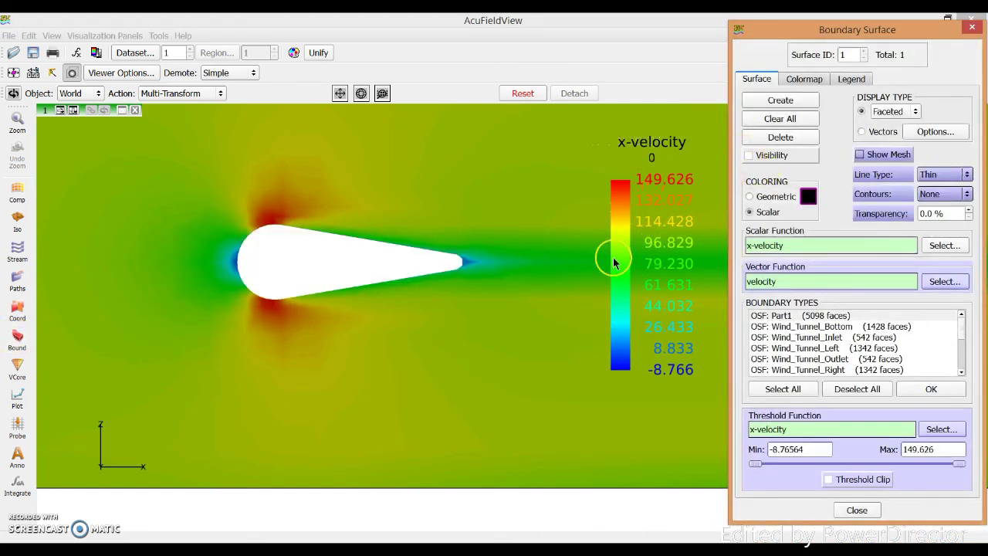
# Step: Reopen the coordinate surface settings
pyautogui.click(17, 313)
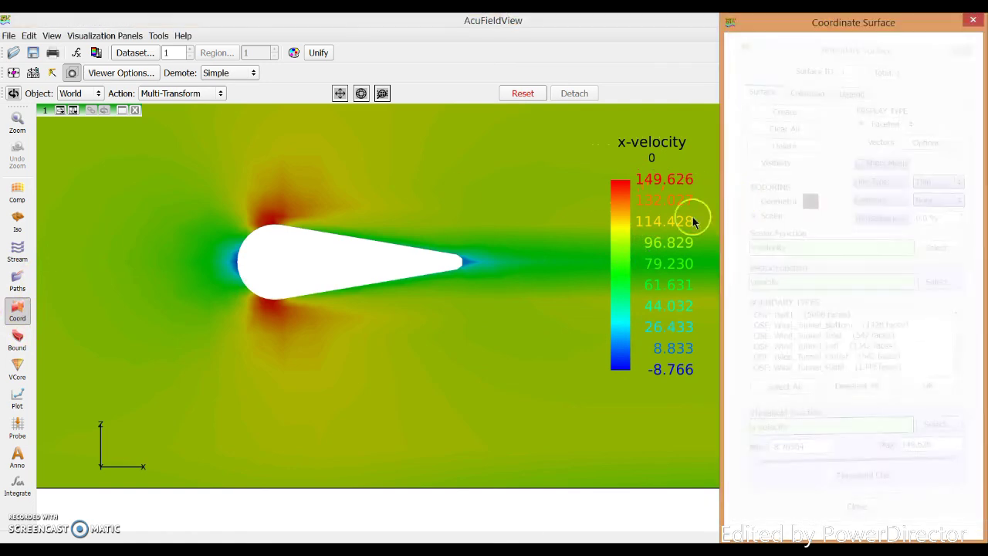